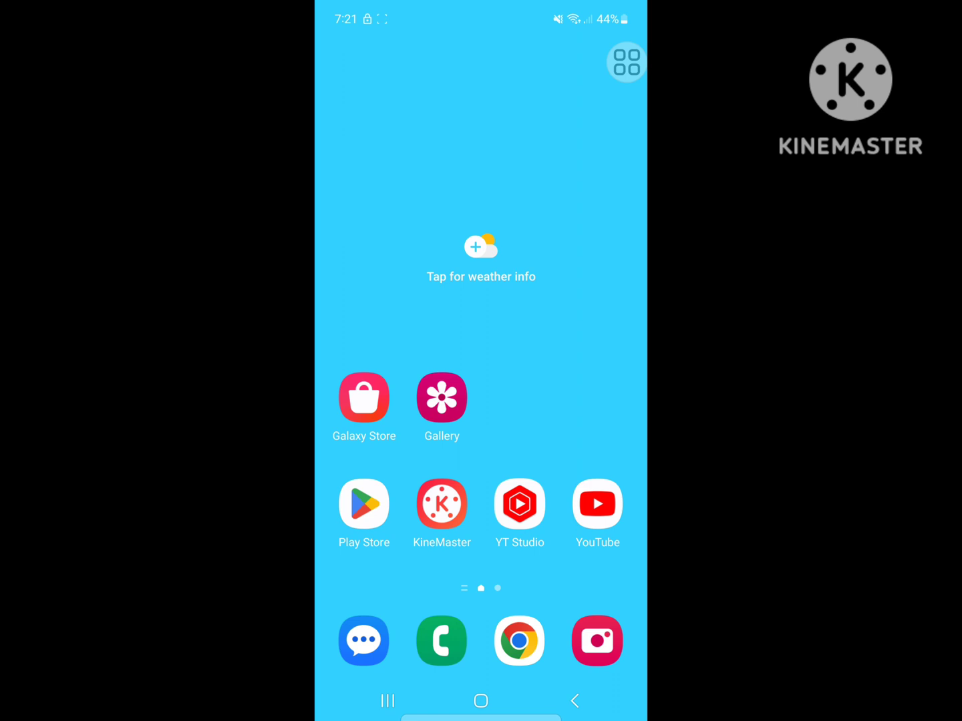
Search the Play Store for 'messenger' and open Messenger's installed listing.
left_click(364, 504)
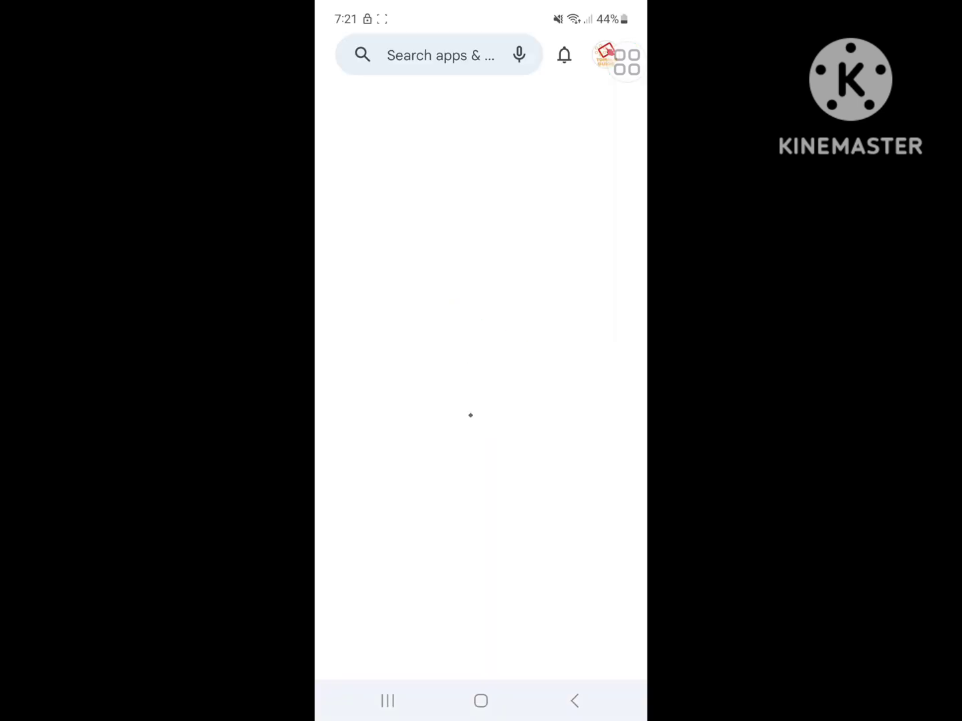
left_click(439, 55)
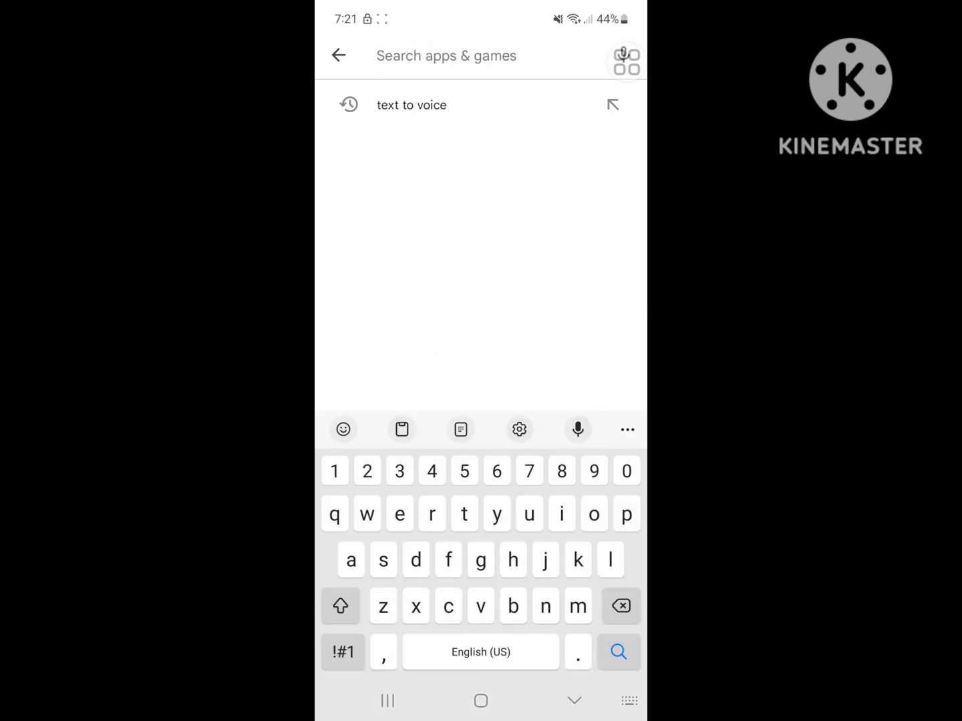
type("mess")
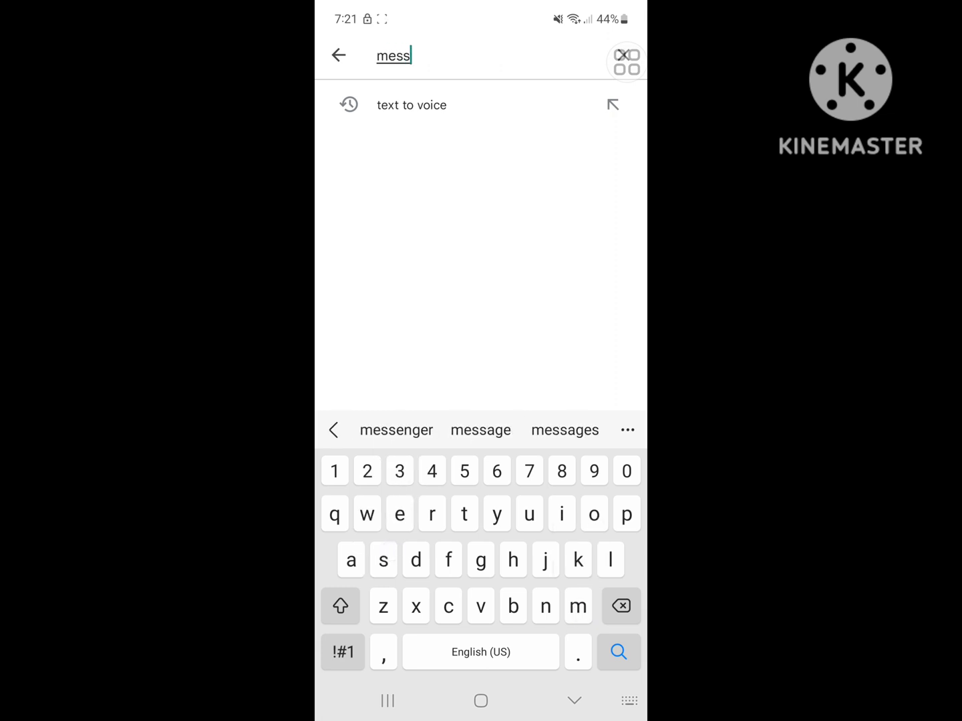
left_click(451, 109)
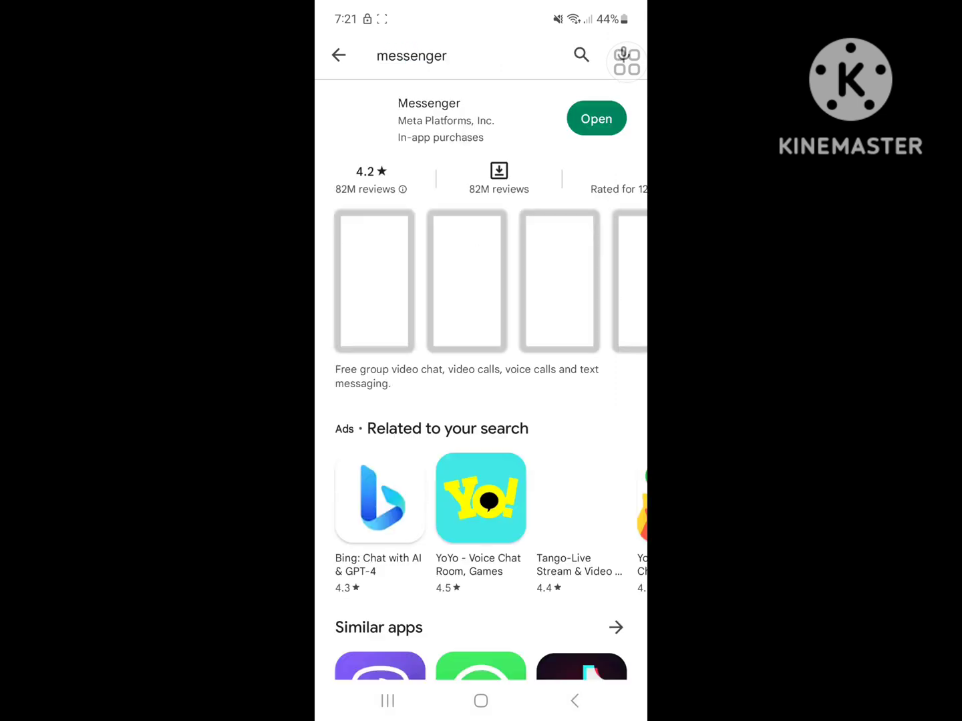
left_click(429, 107)
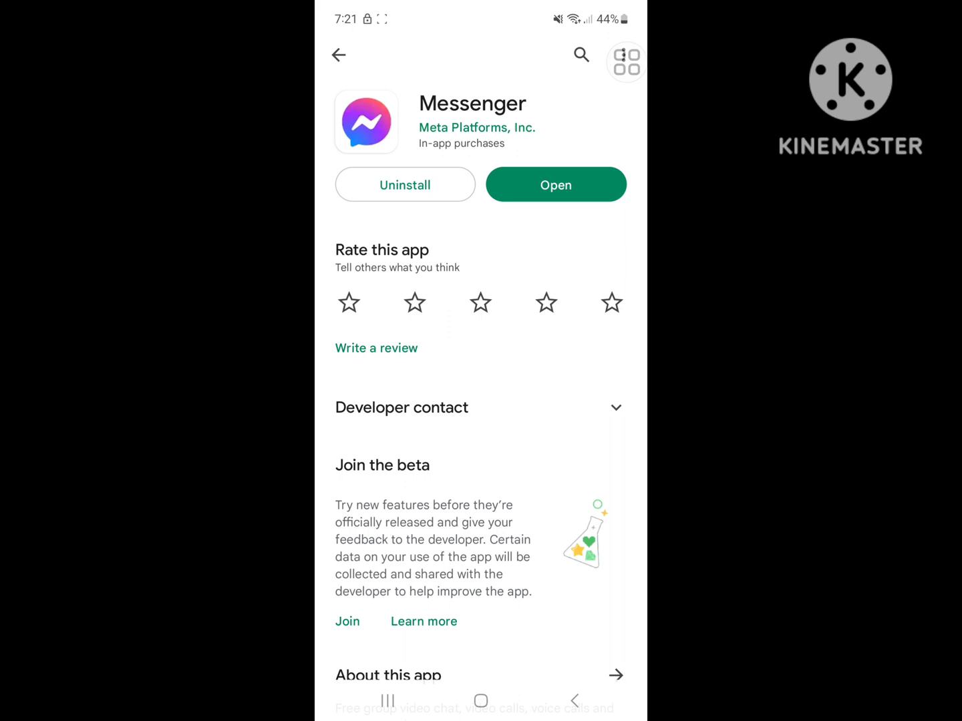
Return to the store's main page and start a new search.
left_click(575, 700)
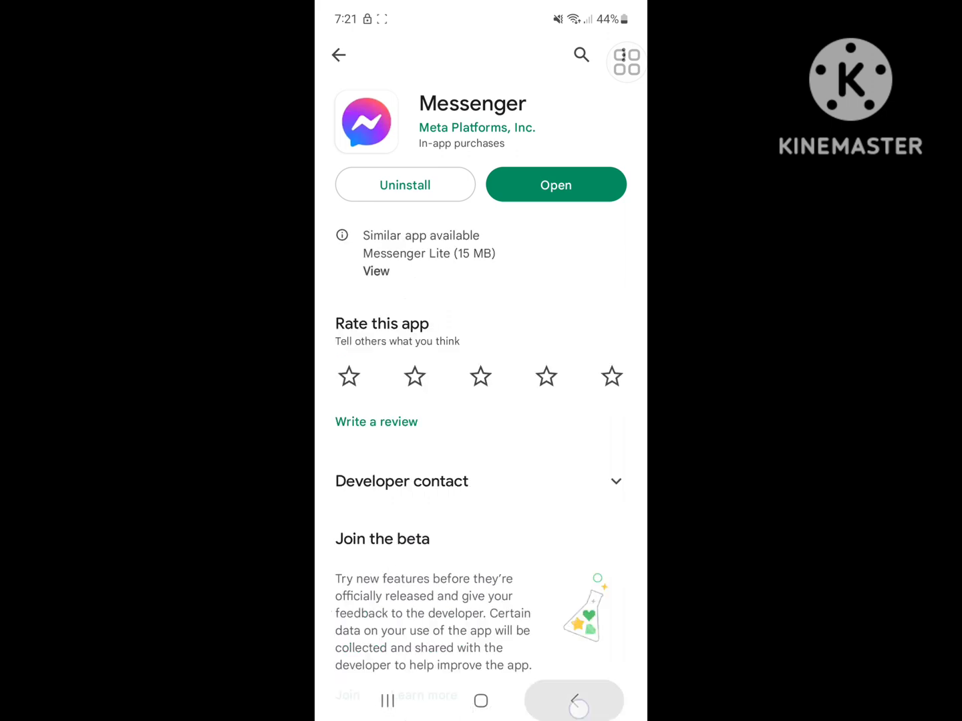
left_click(575, 701)
left_click(440, 54)
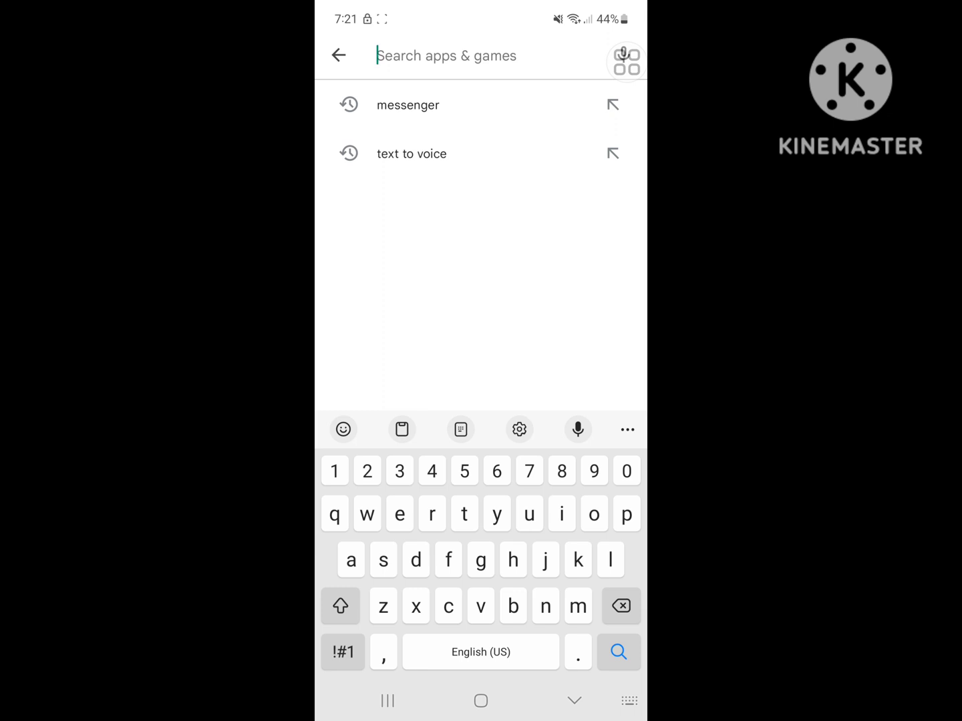
type("vpn")
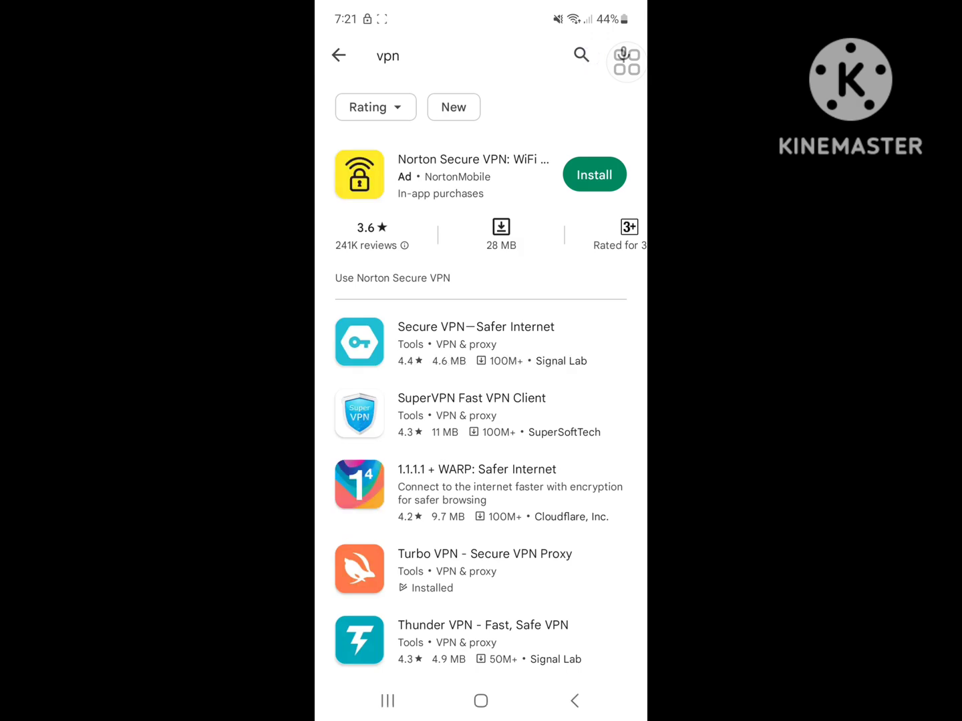
Install Secure VPN—Safer Internet from the vpn search results and leave the store.
left_click(474, 341)
left_click(480, 277)
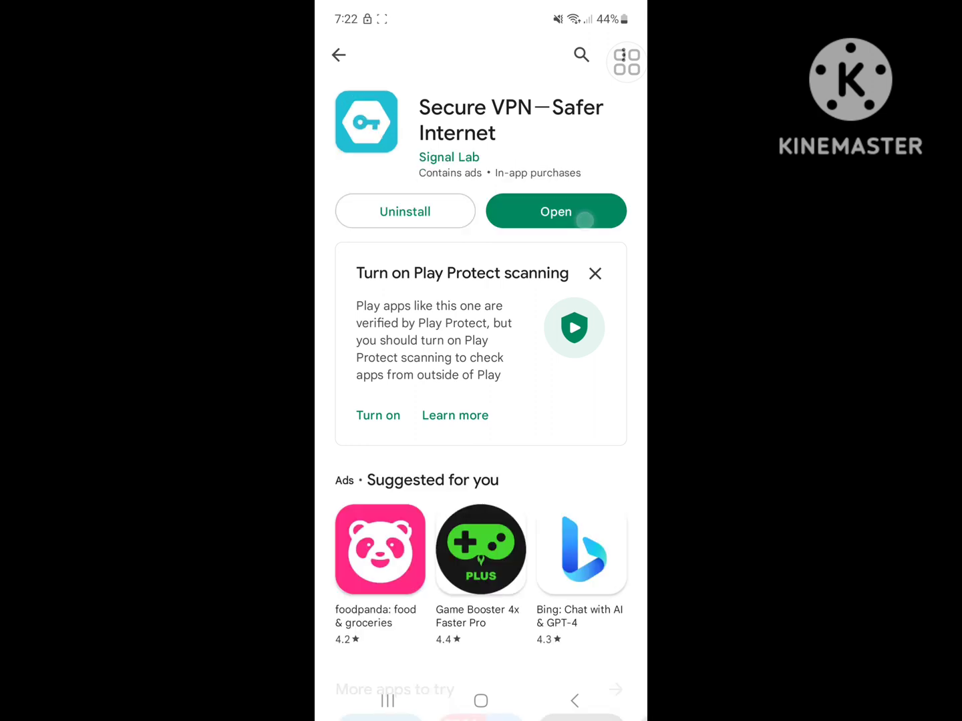
left_click(574, 700)
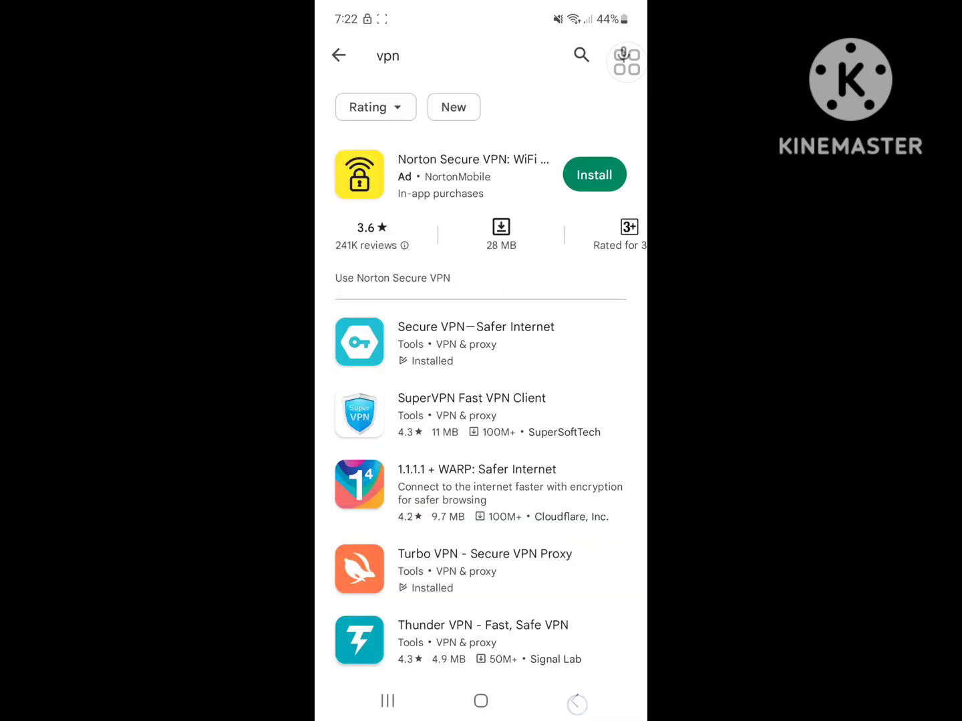
Find Messenger in the Settings Apps list and open its App info.
left_click_drag(492, 466, 492, 225)
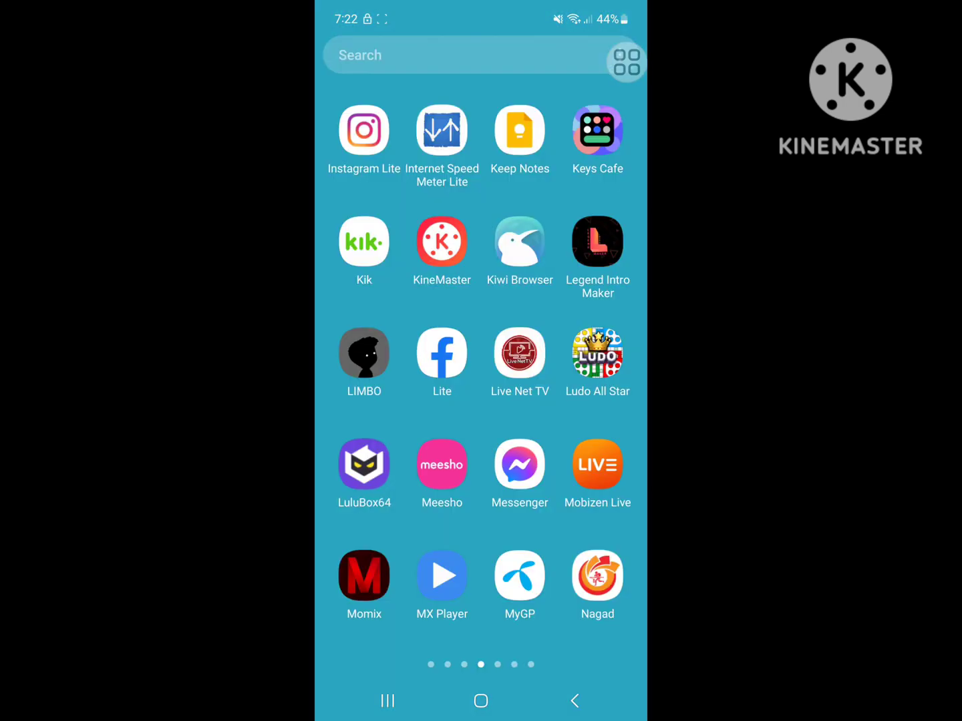
left_click_drag(360, 376, 601, 375)
left_click_drag(361, 375, 601, 376)
left_click(598, 353)
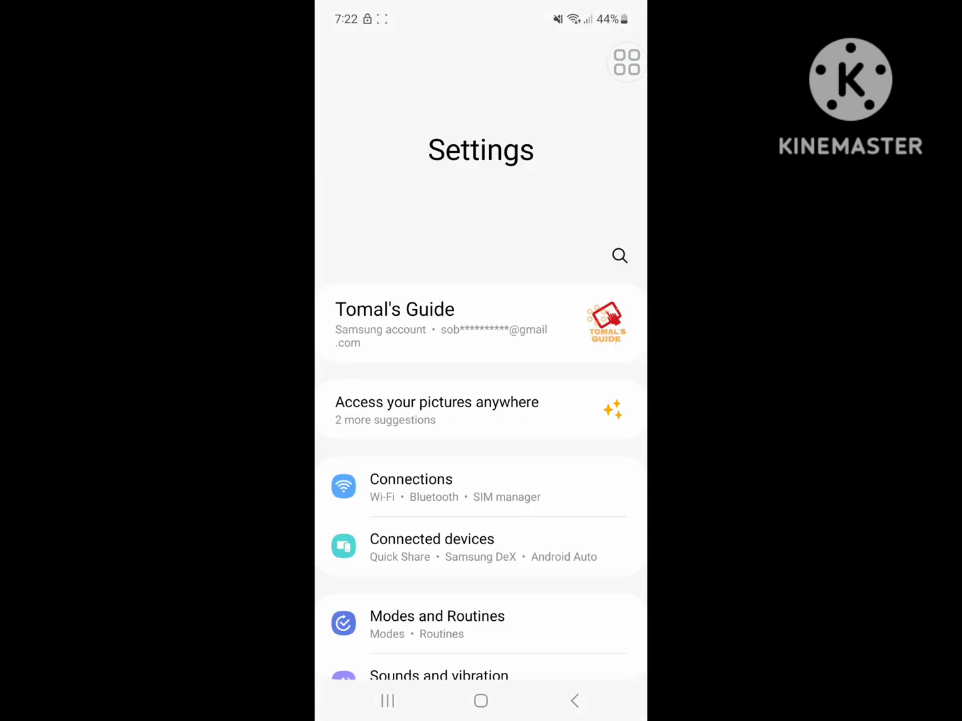
left_click_drag(599, 527, 598, 303)
left_click_drag(540, 490, 541, 263)
left_click_drag(603, 526, 603, 304)
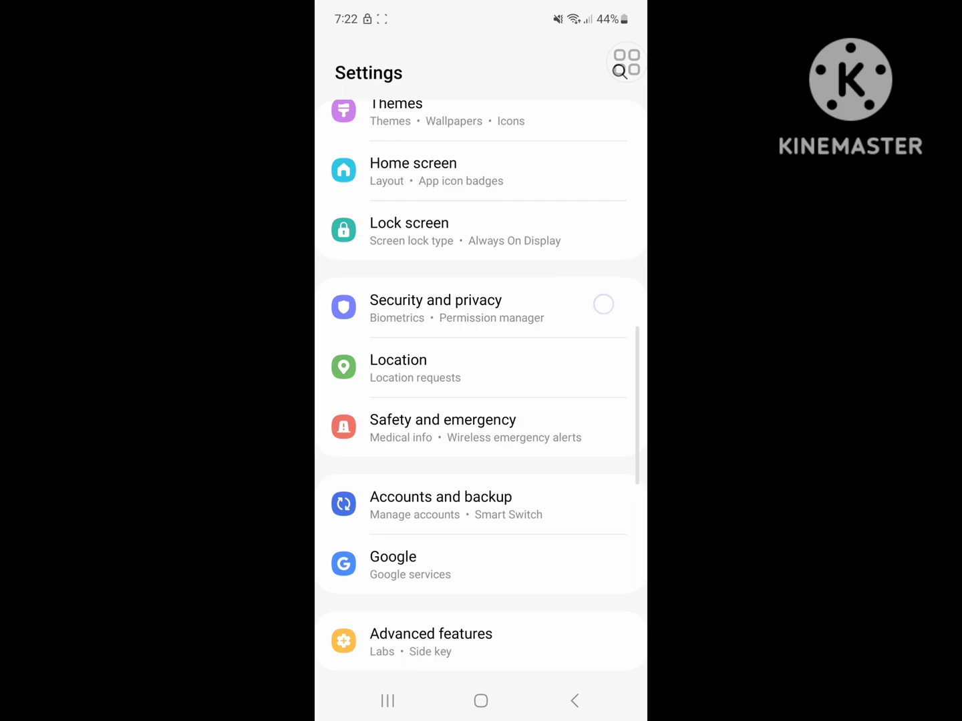
left_click_drag(543, 525, 573, 340)
left_click_drag(553, 525, 554, 304)
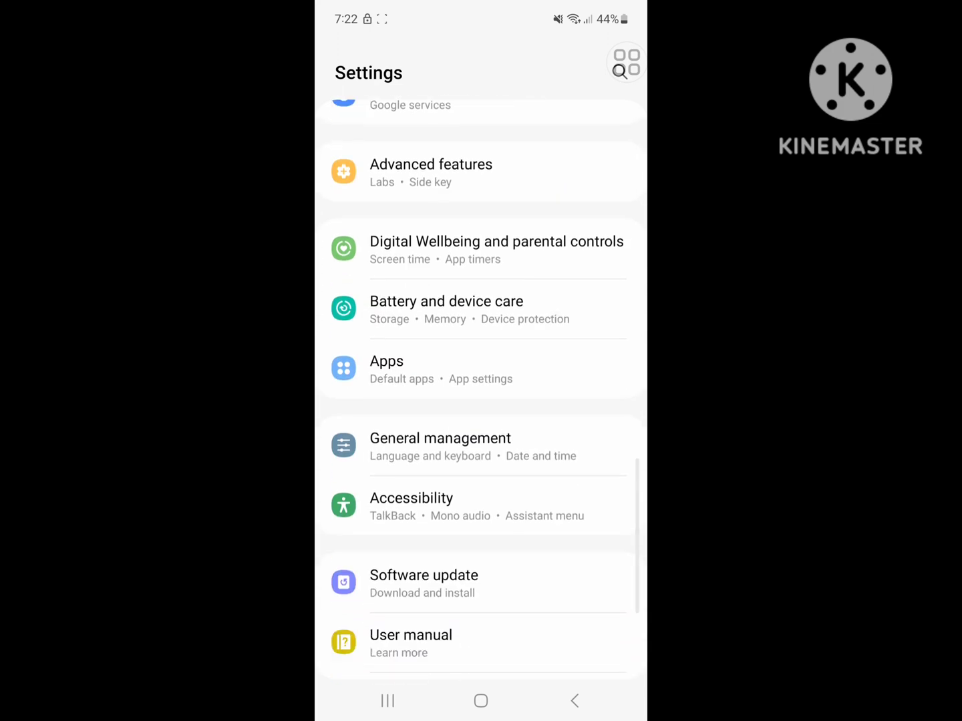
left_click(451, 369)
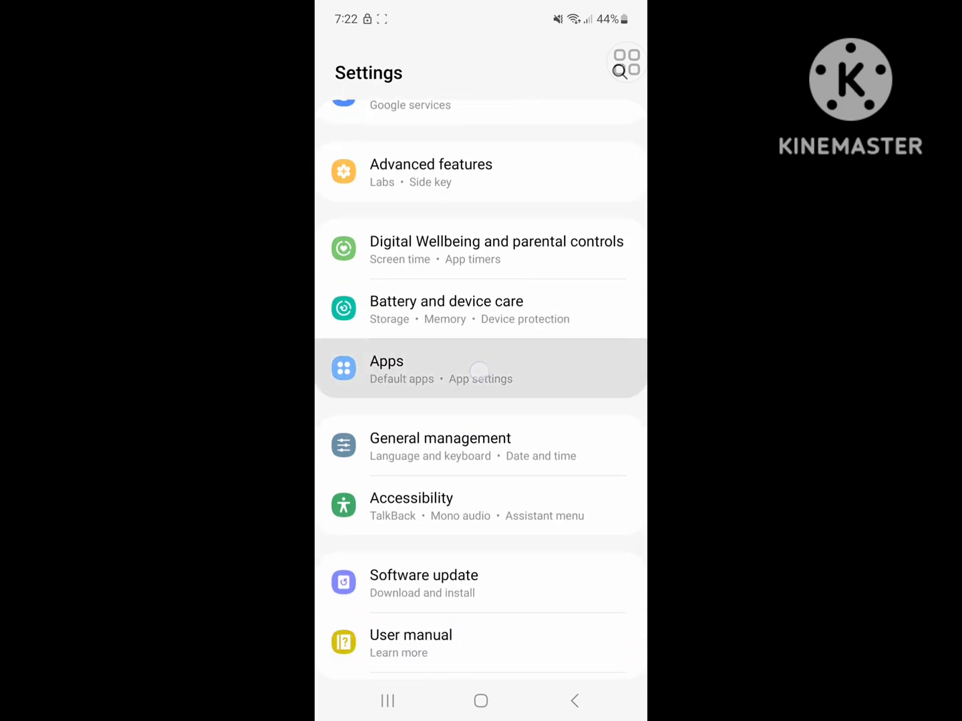
left_click(587, 72)
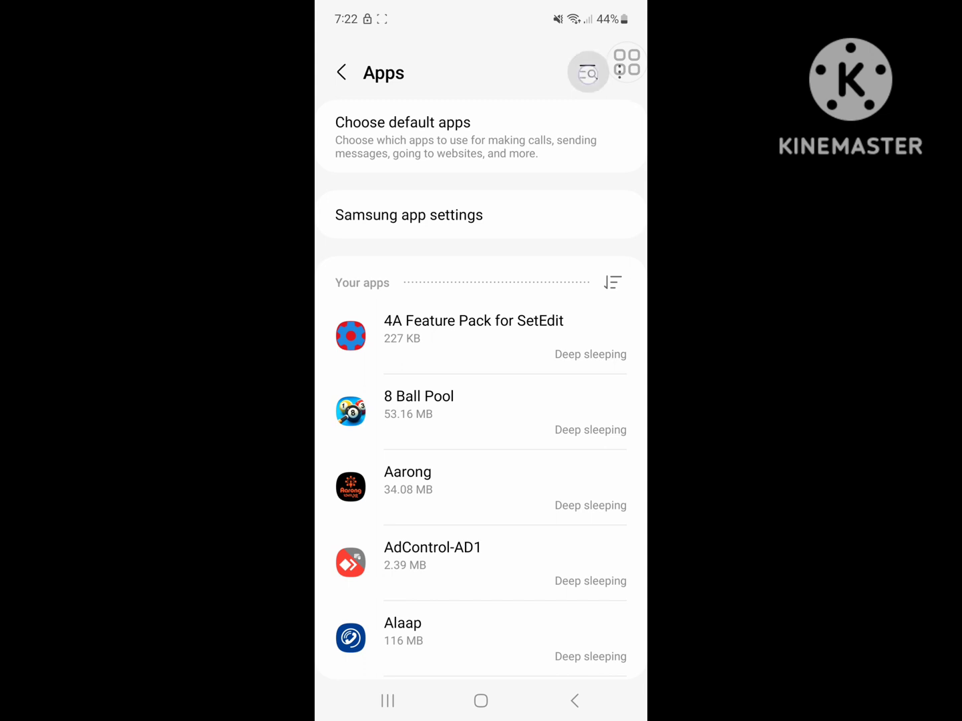
type("mess")
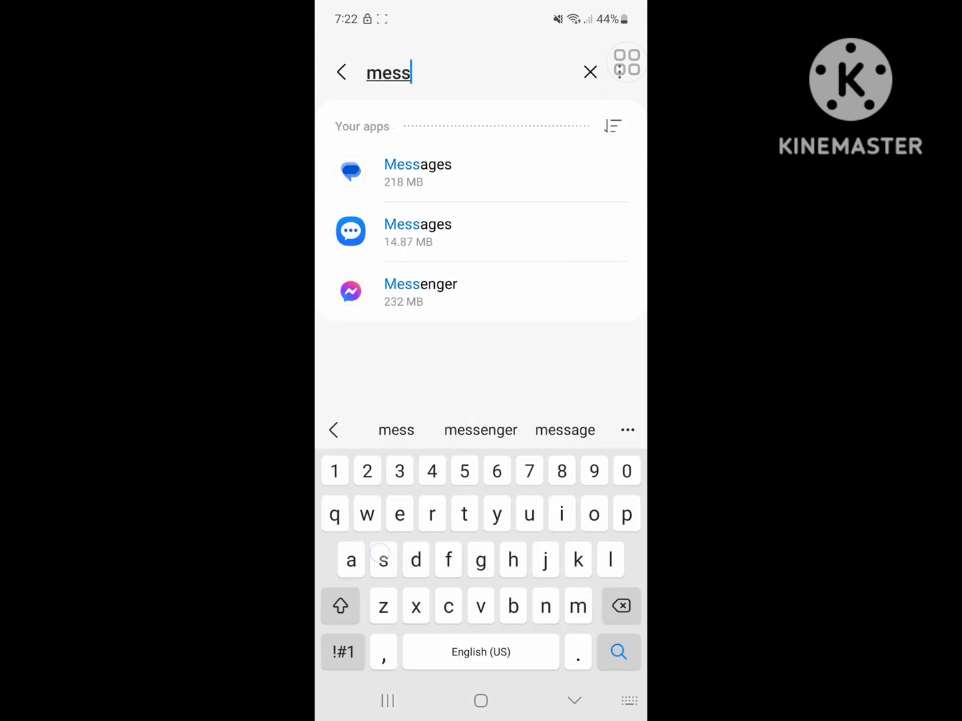
left_click(507, 290)
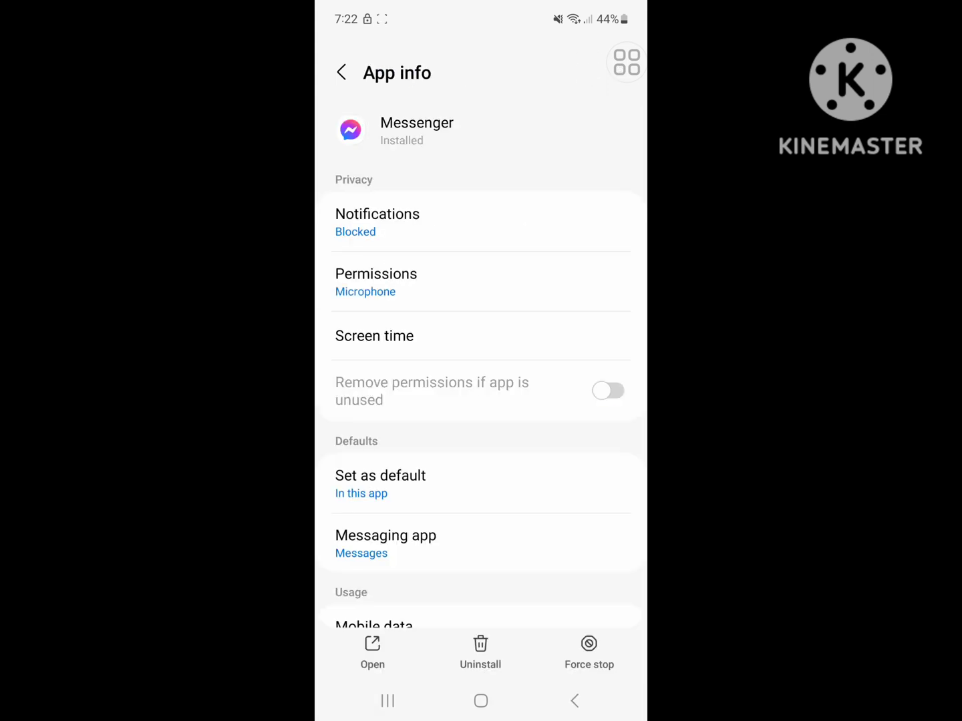
scroll(512, 380, "down", 2)
scroll(513, 381, "down", 2)
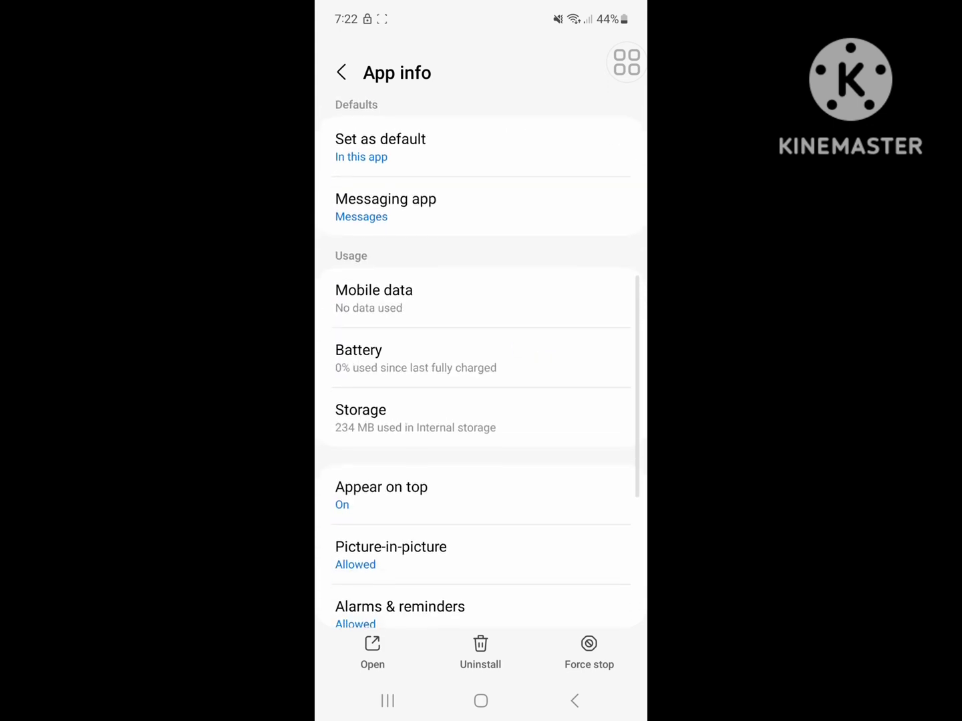
Clear Messenger's storage data, dropping it from 234 MB to 117 MB.
left_click(415, 418)
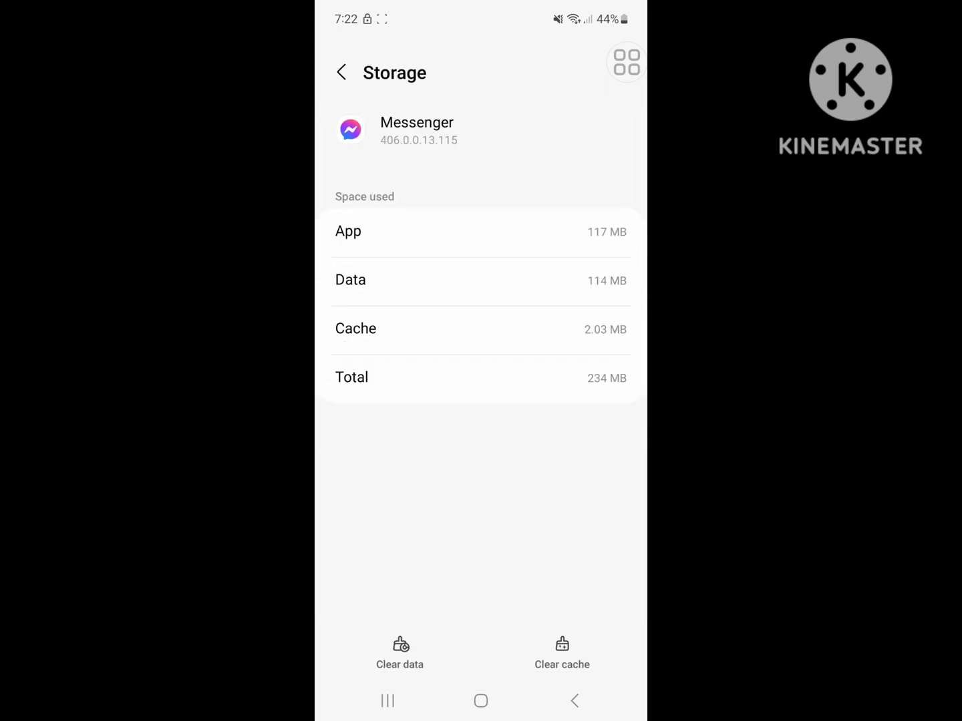
left_click_drag(627, 62, 416, 650)
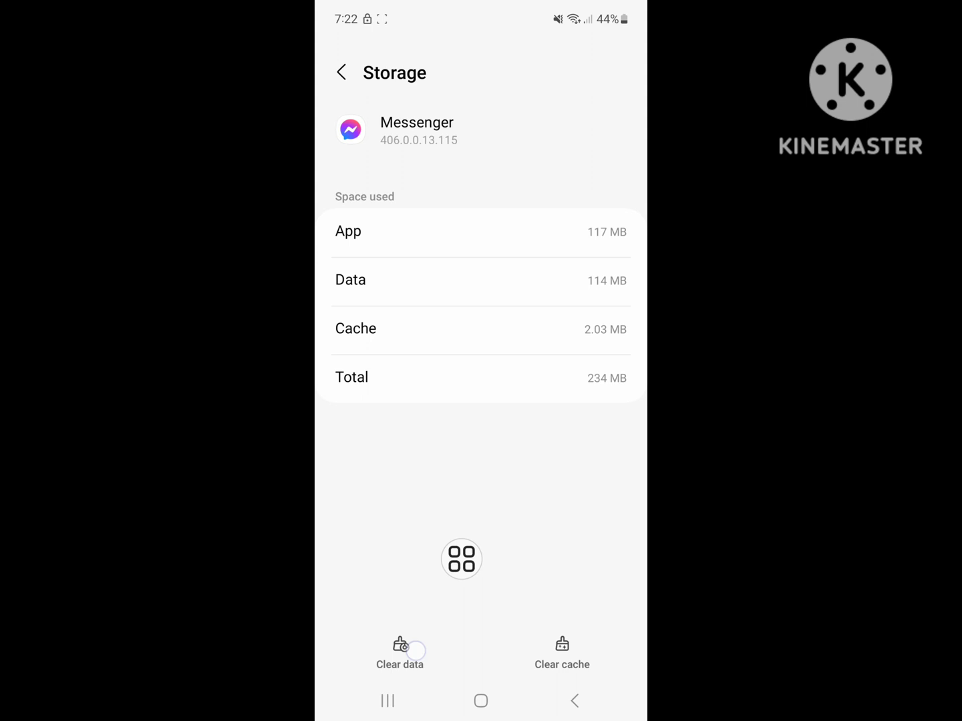
left_click(415, 649)
left_click(541, 644)
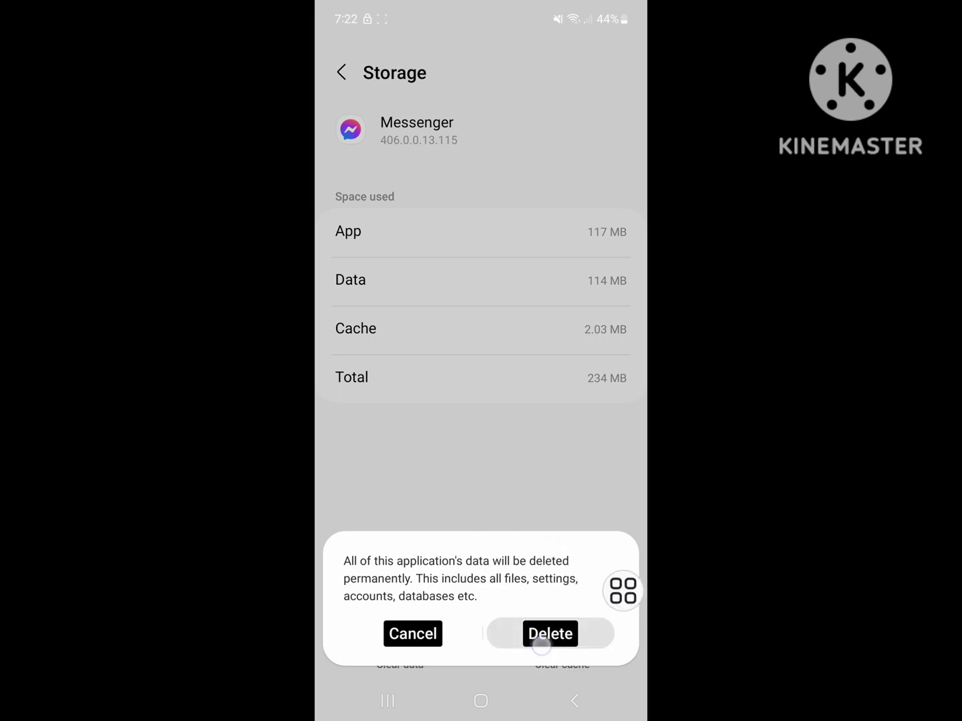
left_click(574, 701)
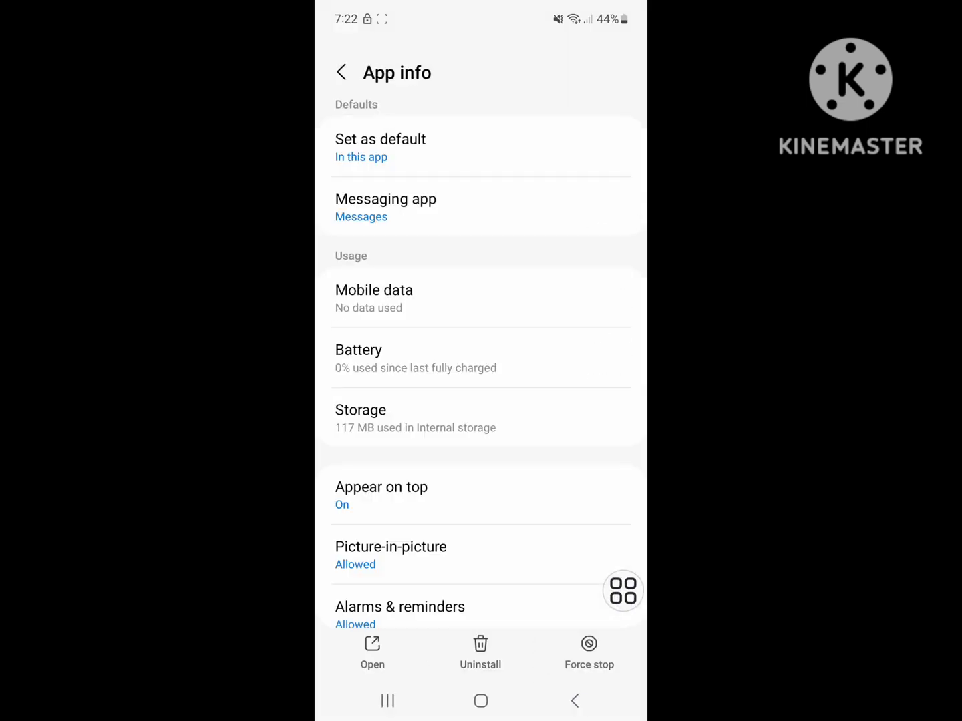
Force stop Messenger and return to the Apps list.
left_click(589, 653)
left_click(556, 634)
left_click(575, 701)
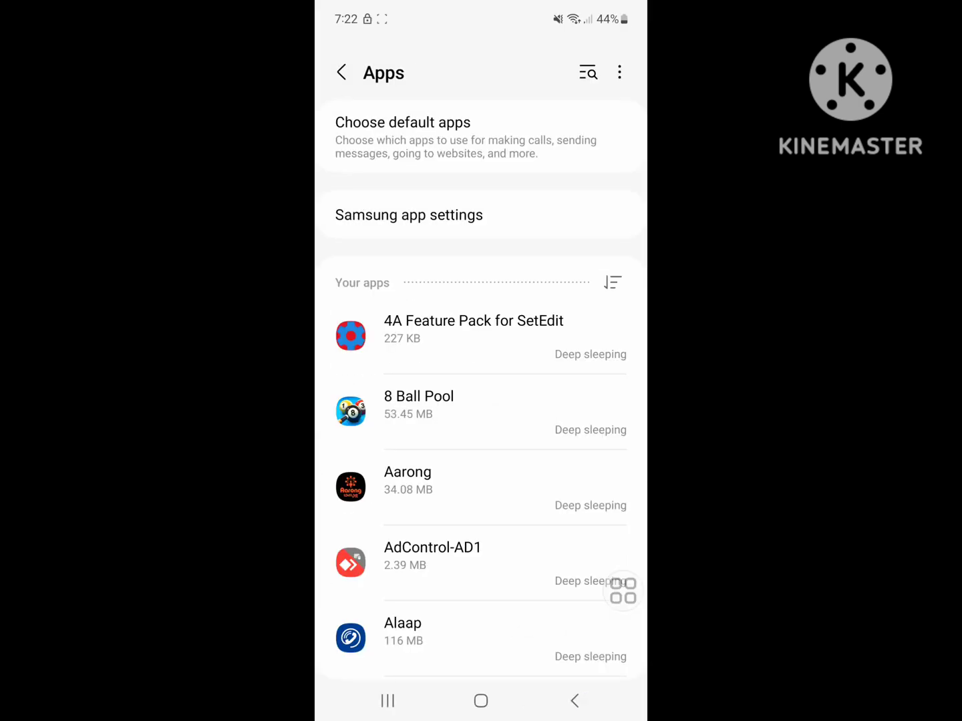
Go home and restart the phone from the power menu.
left_click(583, 700)
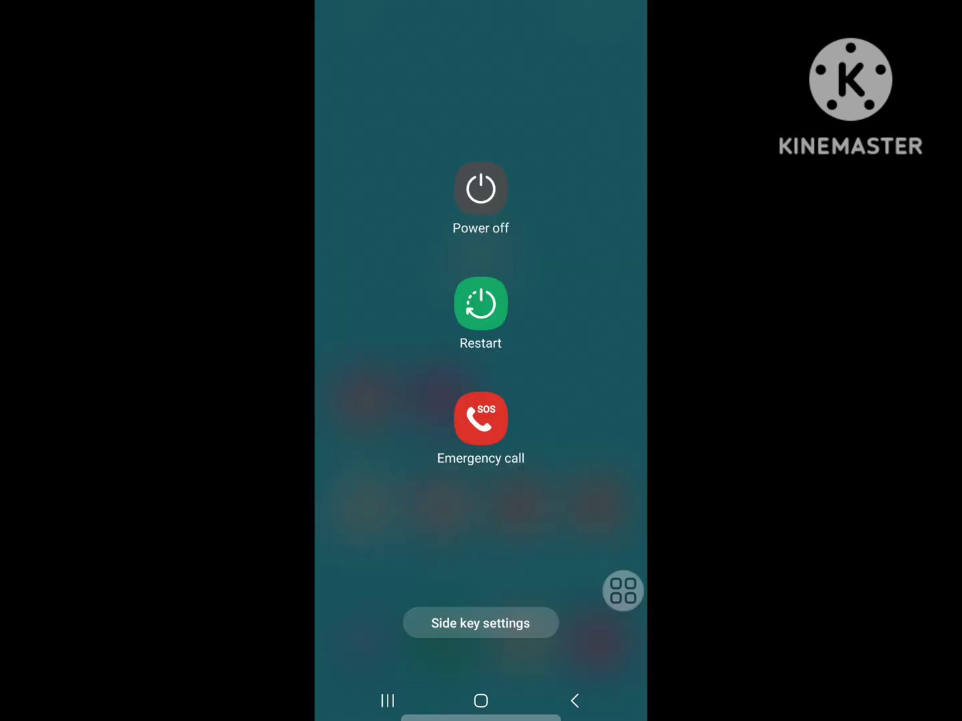
mouse_move(623, 590)
left_mouse_down()
mouse_move(591, 361)
mouse_move(539, 318)
mouse_move(459, 358)
mouse_move(558, 355)
left_mouse_up()
left_click(481, 304)
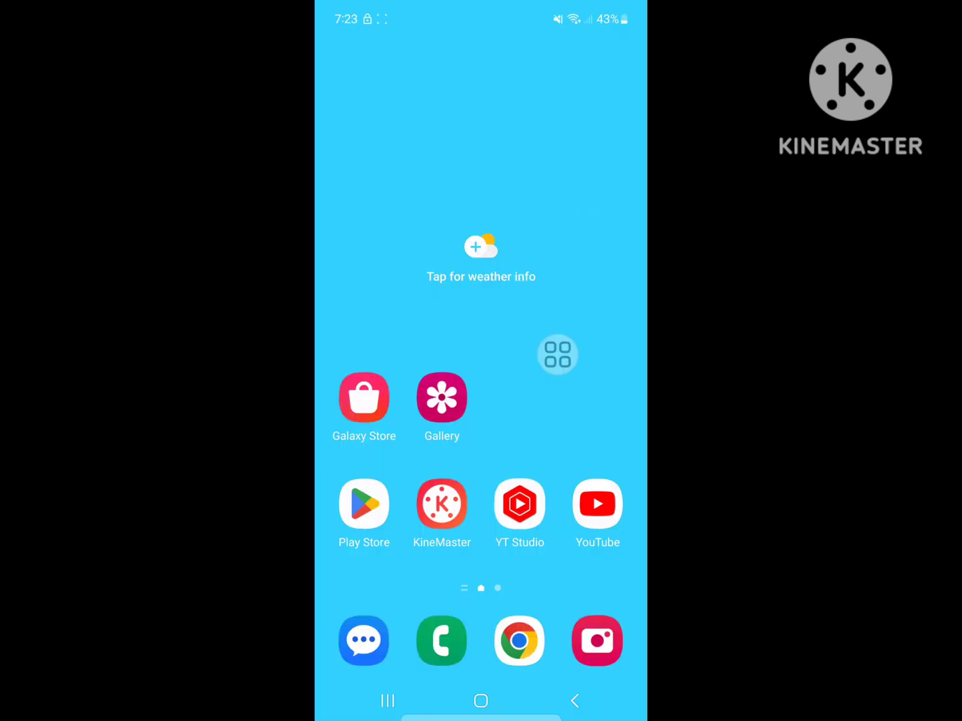
Open the app drawer at its last page, where Secure VPN appears.
left_click_drag(481, 527, 481, 225)
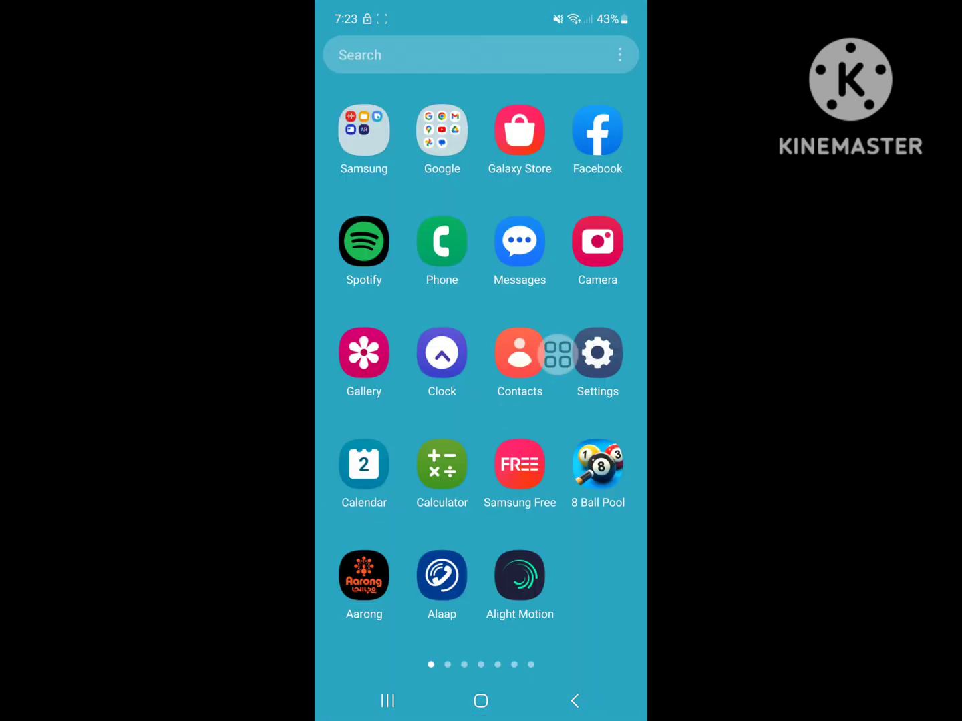
left_click_drag(571, 541, 391, 541)
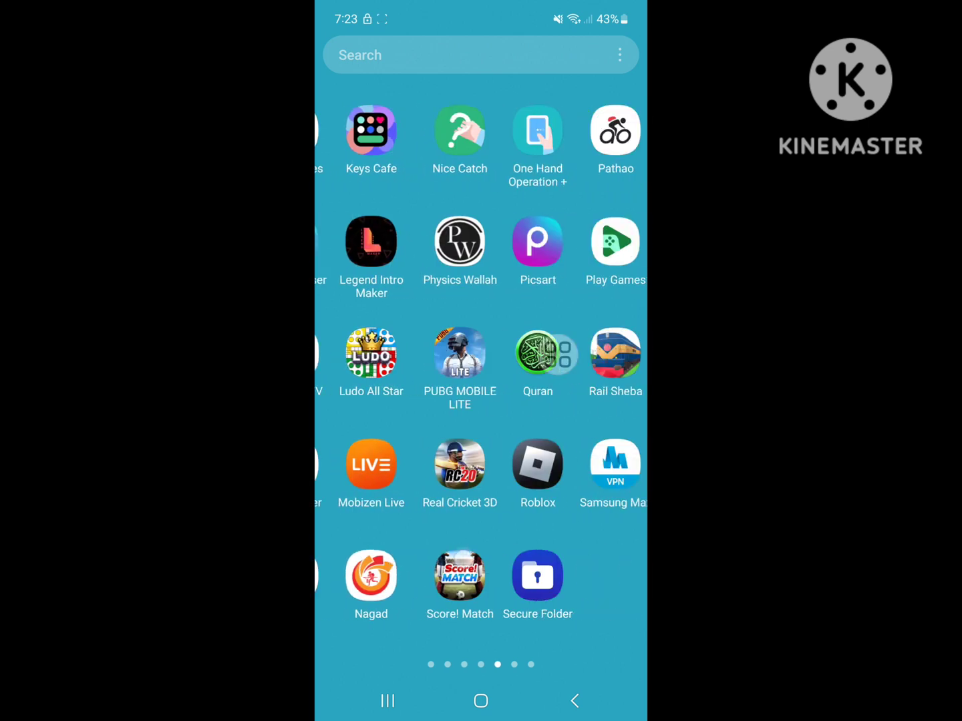
left_click_drag(571, 578, 390, 579)
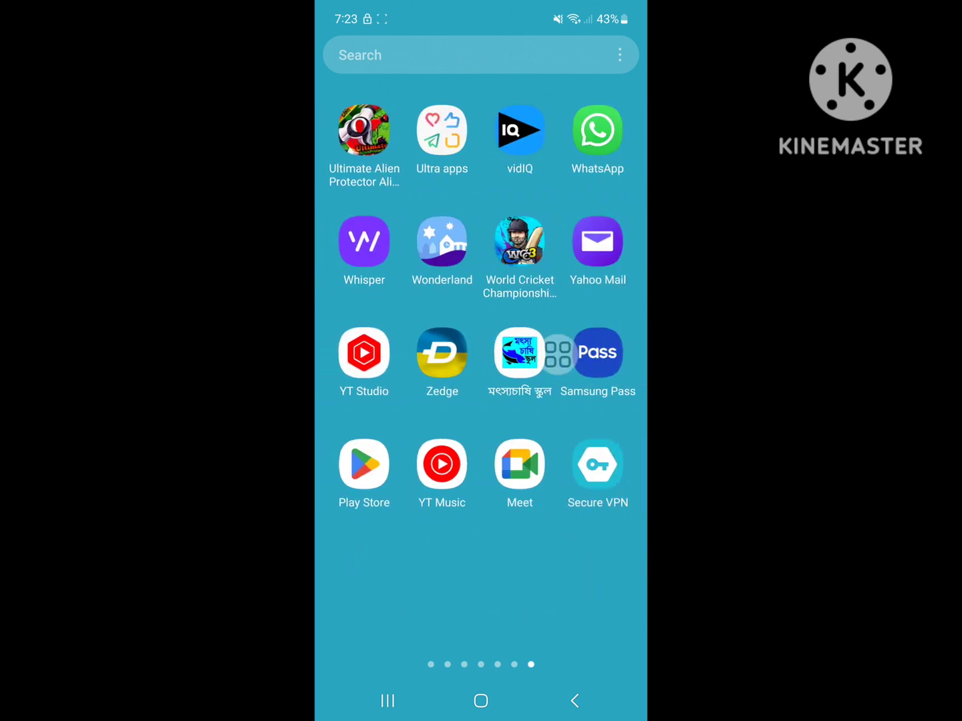
Launch Secure VPN, accept its terms of service and dismiss the subscription offer.
left_click(598, 465)
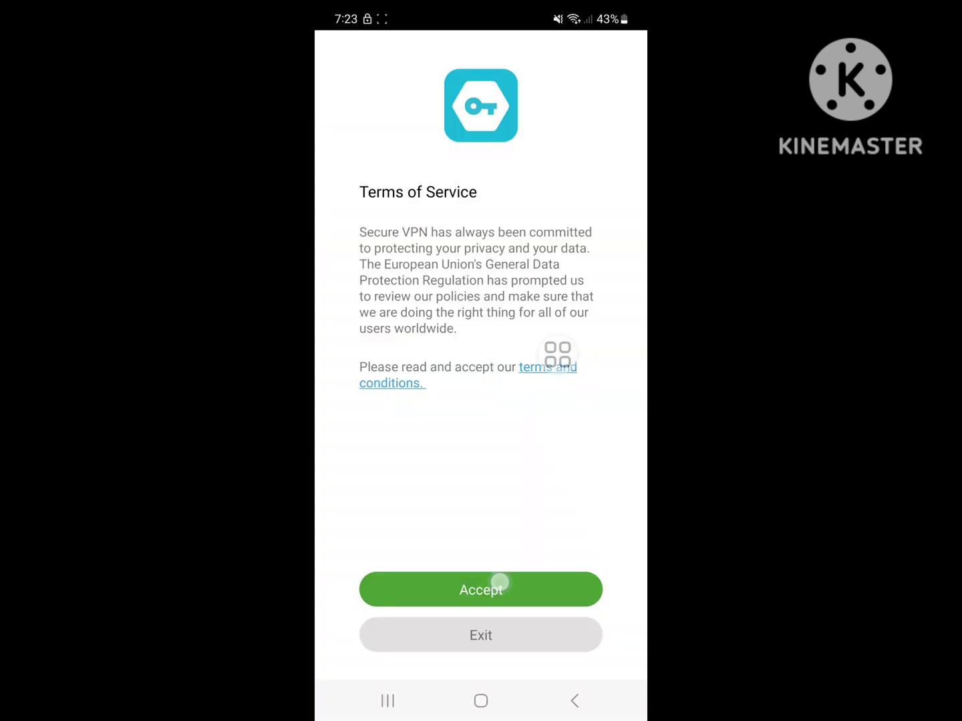
left_click(499, 582)
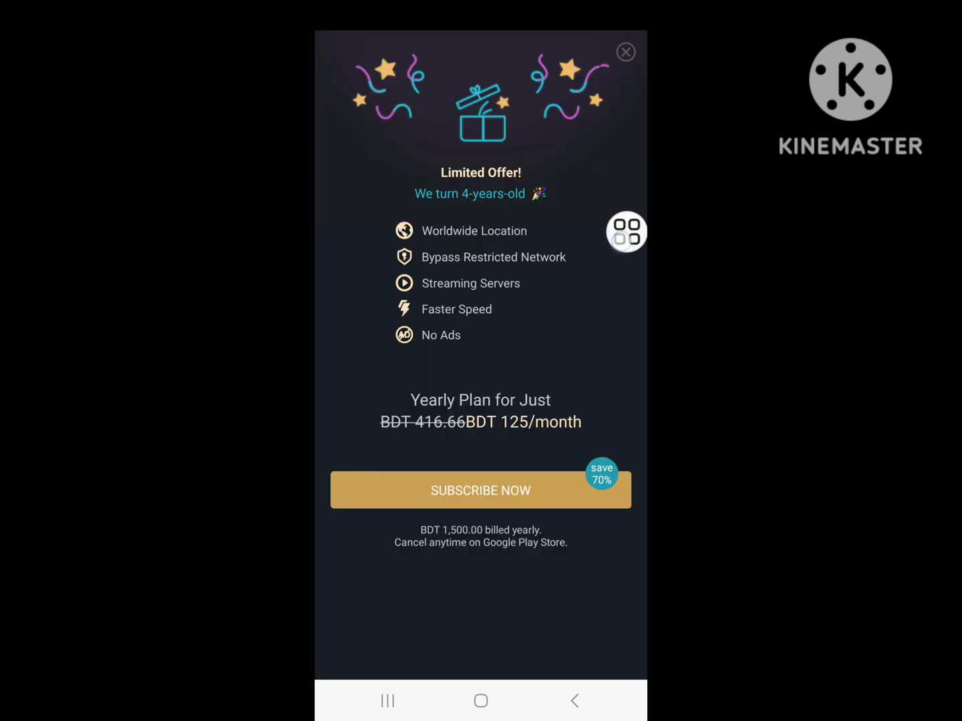
mouse_move(626, 232)
left_mouse_down()
mouse_move(625, 154)
mouse_move(596, 144)
mouse_move(583, 75)
mouse_move(605, 163)
mouse_move(471, 285)
mouse_move(419, 304)
mouse_move(562, 285)
left_mouse_up()
left_click(625, 53)
Connect via the US West server, allow the VPN and notifications, then go home.
left_click(584, 54)
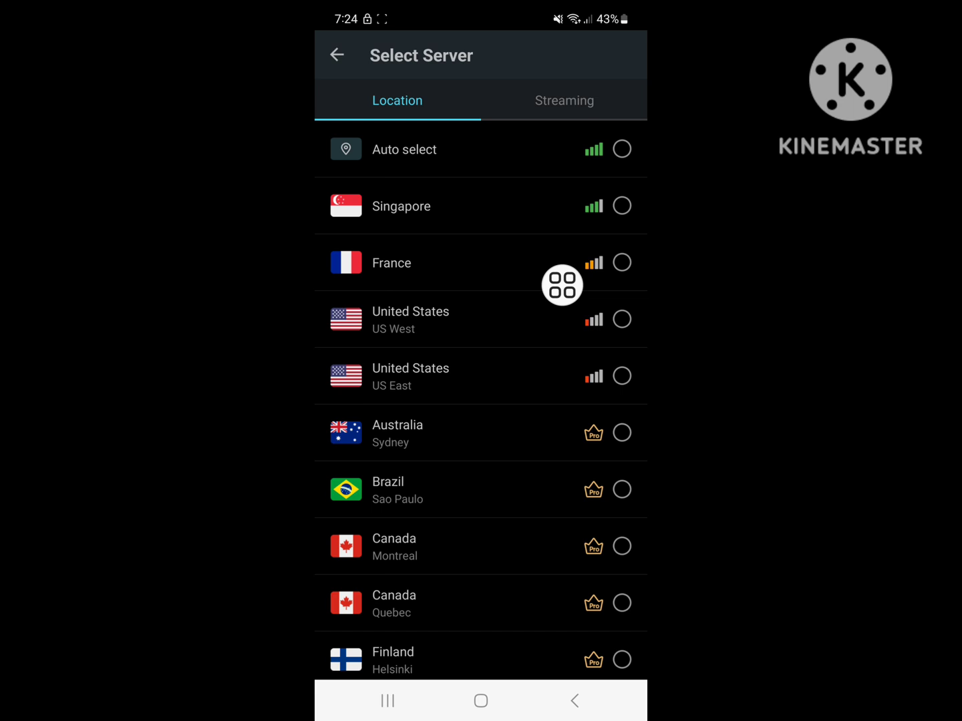
left_click(456, 327)
left_click(554, 633)
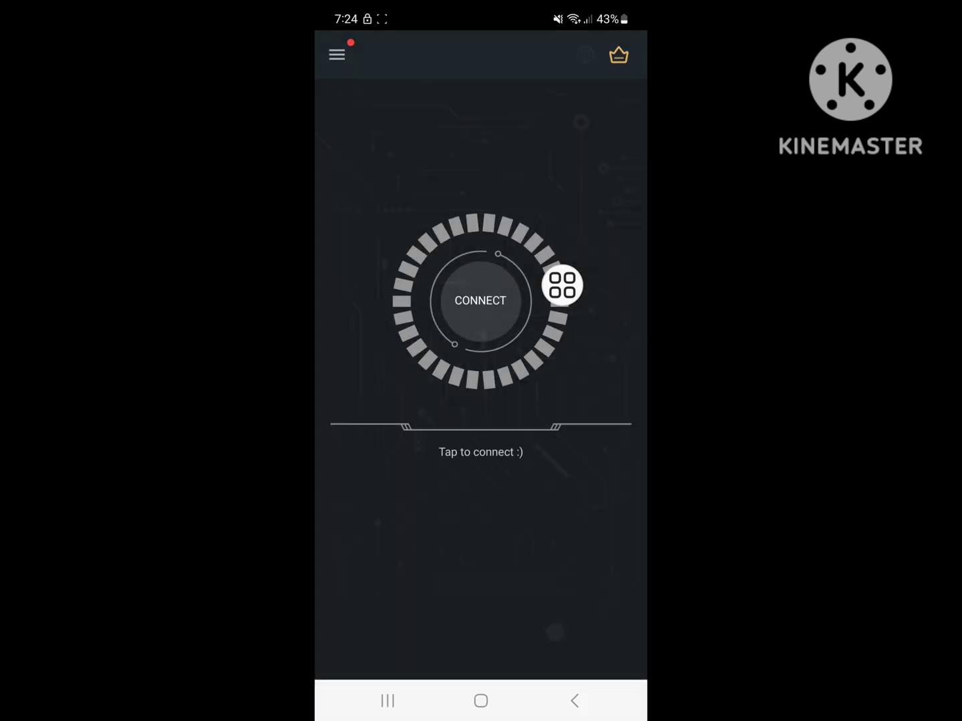
left_click(493, 575)
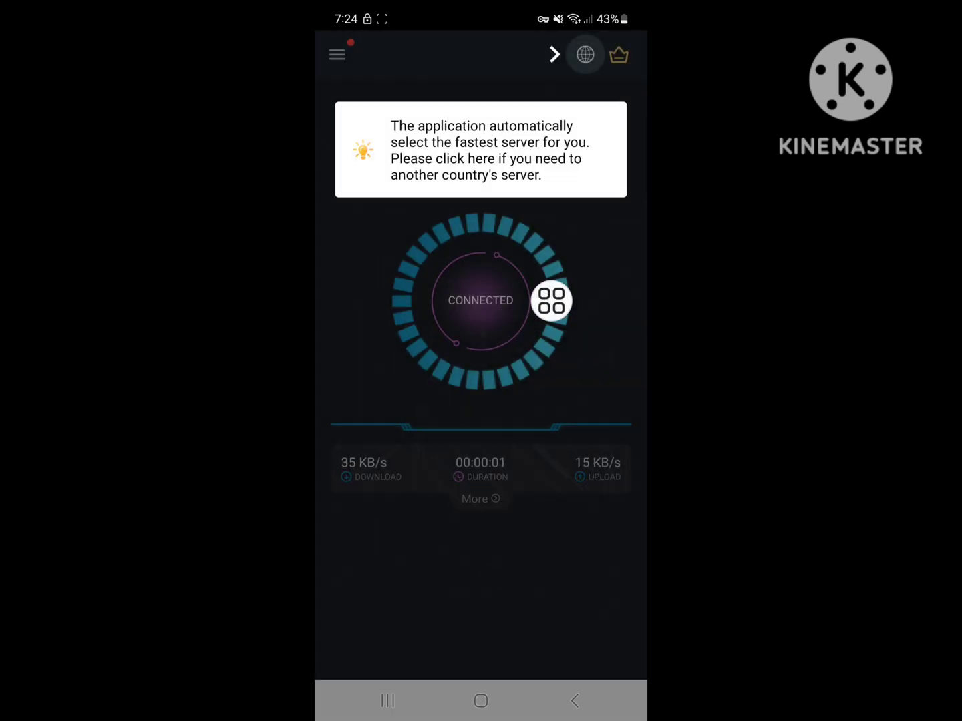
left_click(481, 700)
left_click_drag(484, 586, 489, 468)
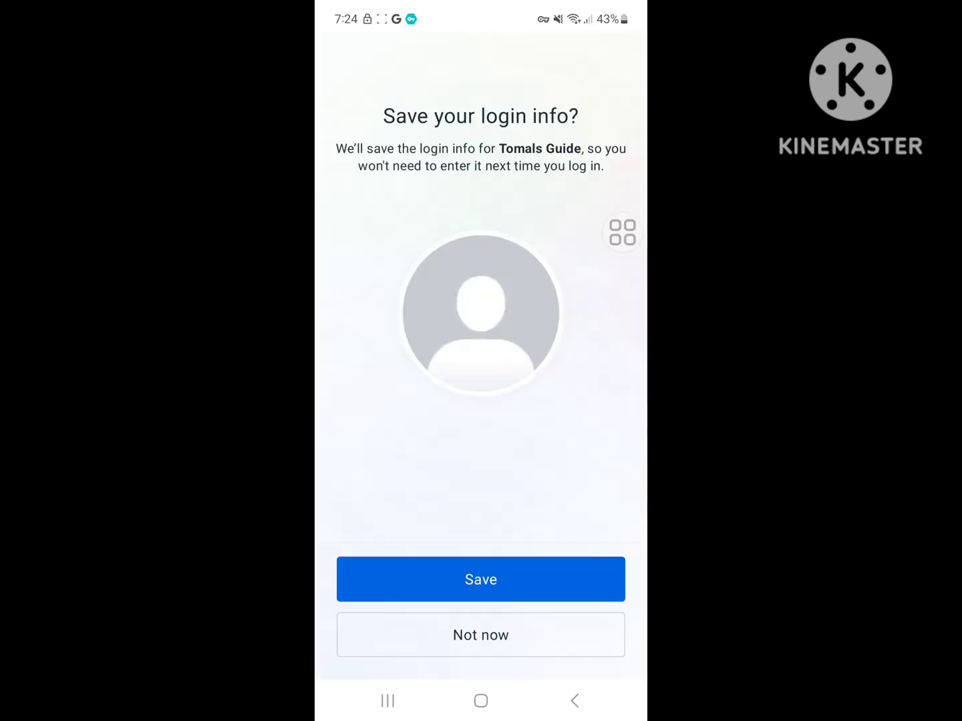
Save Messenger's login info and decline uploading contacts, confirming with OK.
mouse_move(620, 230)
left_mouse_down()
mouse_move(466, 528)
mouse_move(453, 575)
mouse_move(467, 576)
left_mouse_up()
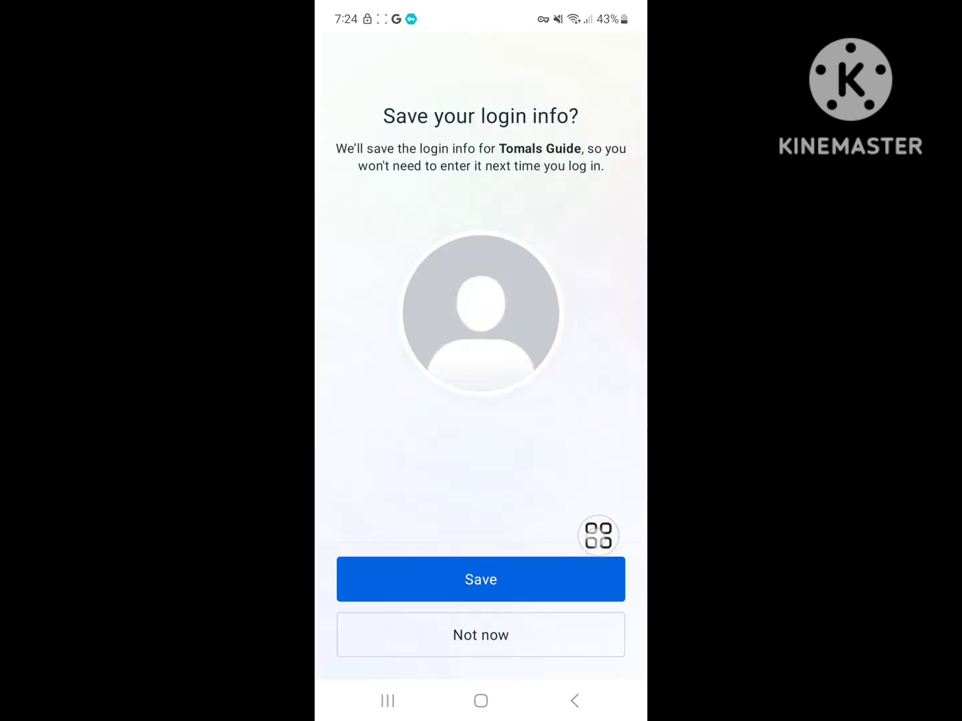
left_click(480, 578)
left_click(491, 645)
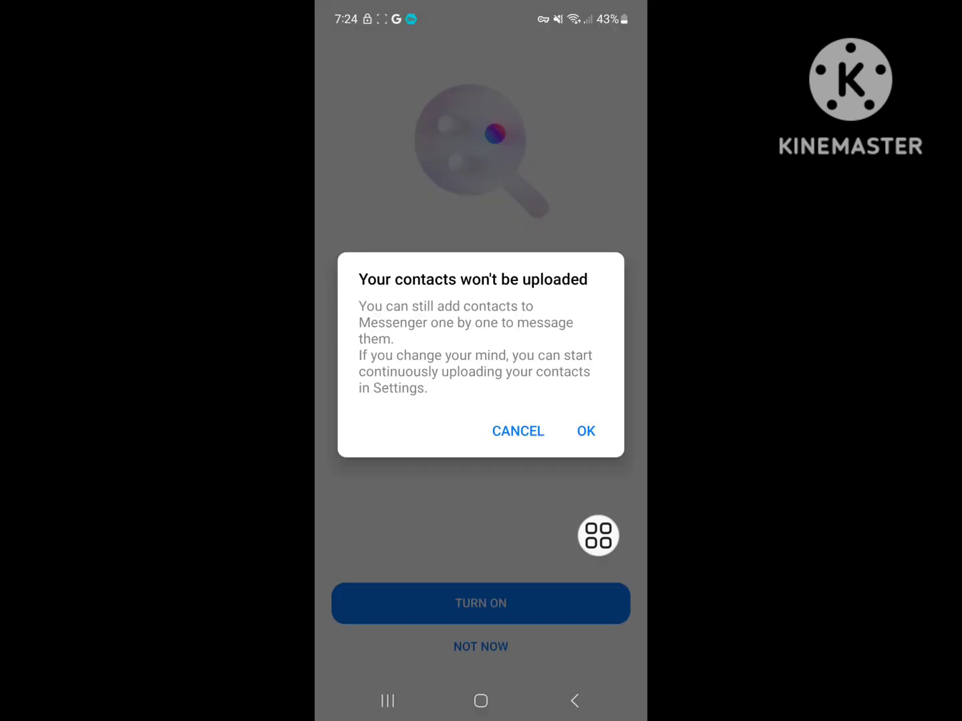
mouse_move(598, 535)
left_mouse_down()
mouse_move(591, 414)
mouse_move(581, 541)
left_mouse_up()
left_click(586, 429)
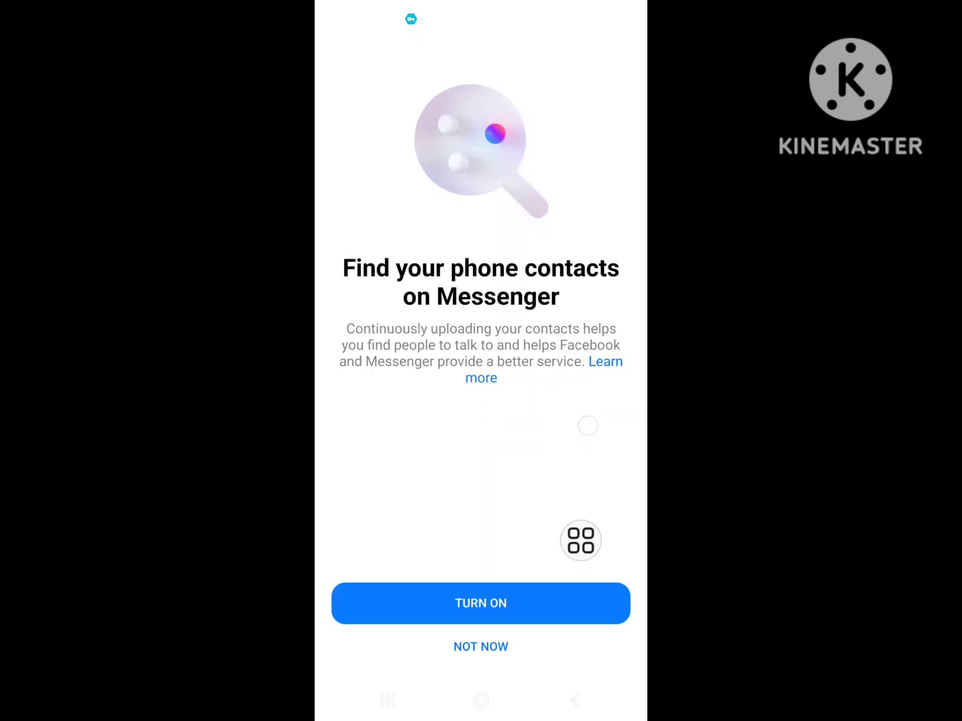
left_click_drag(581, 540, 617, 406)
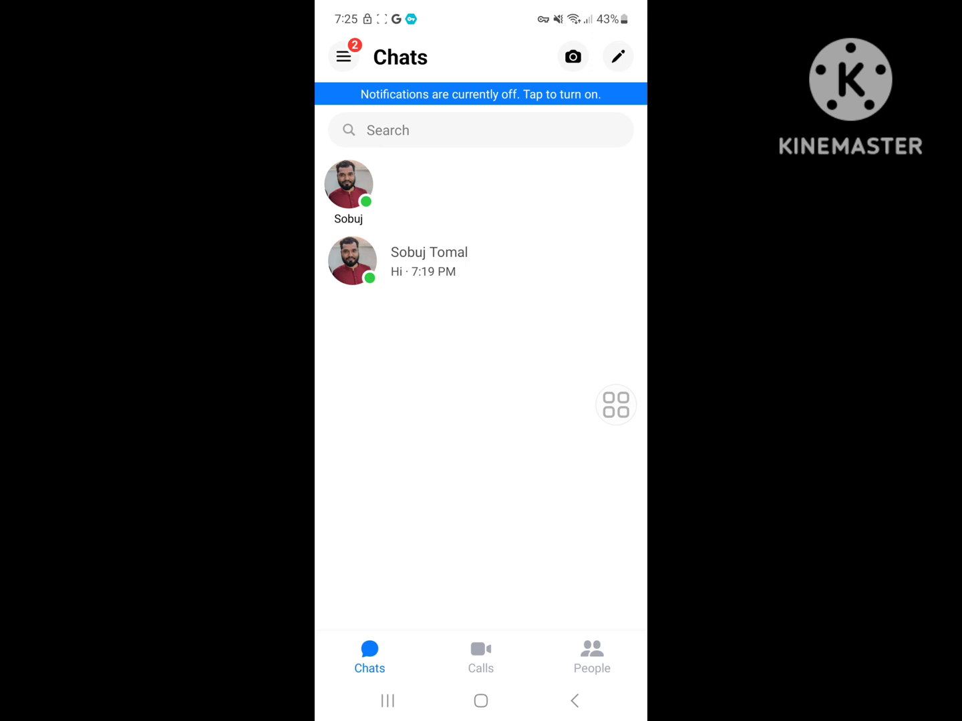
Reopen the Sobuj conversation to see the new 'Test' and 'Ok' messages, then go home.
left_click(451, 261)
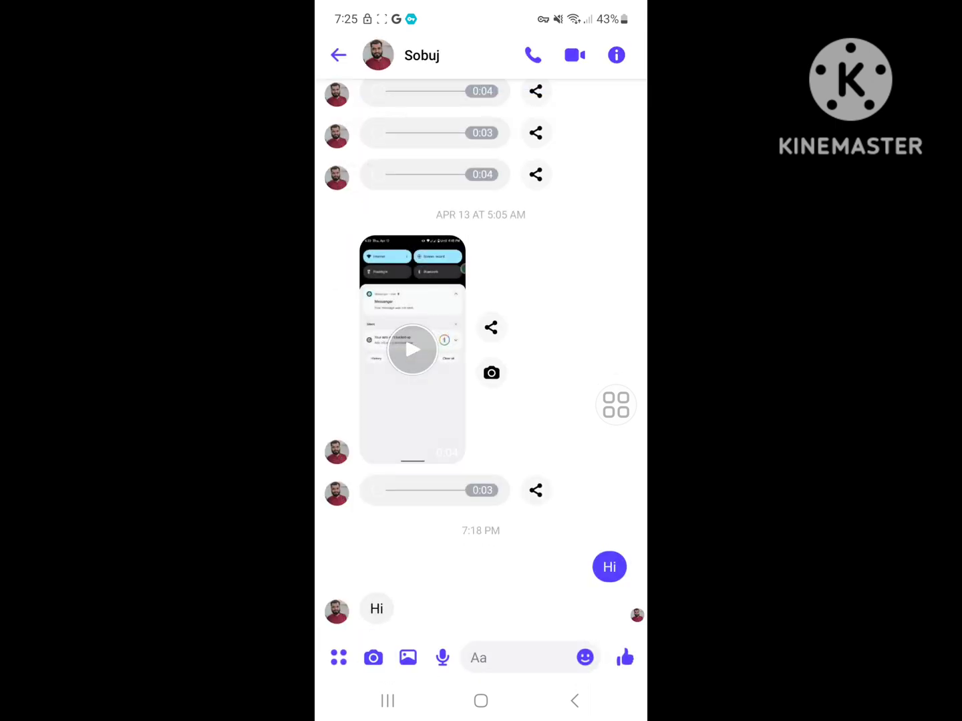
left_click(574, 700)
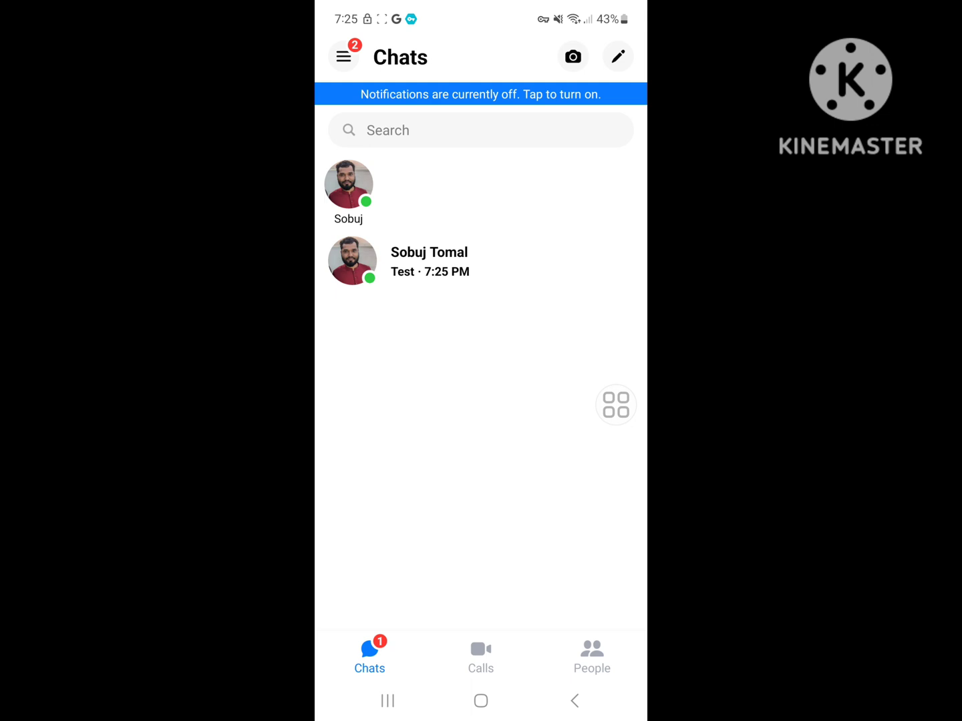
left_click(452, 262)
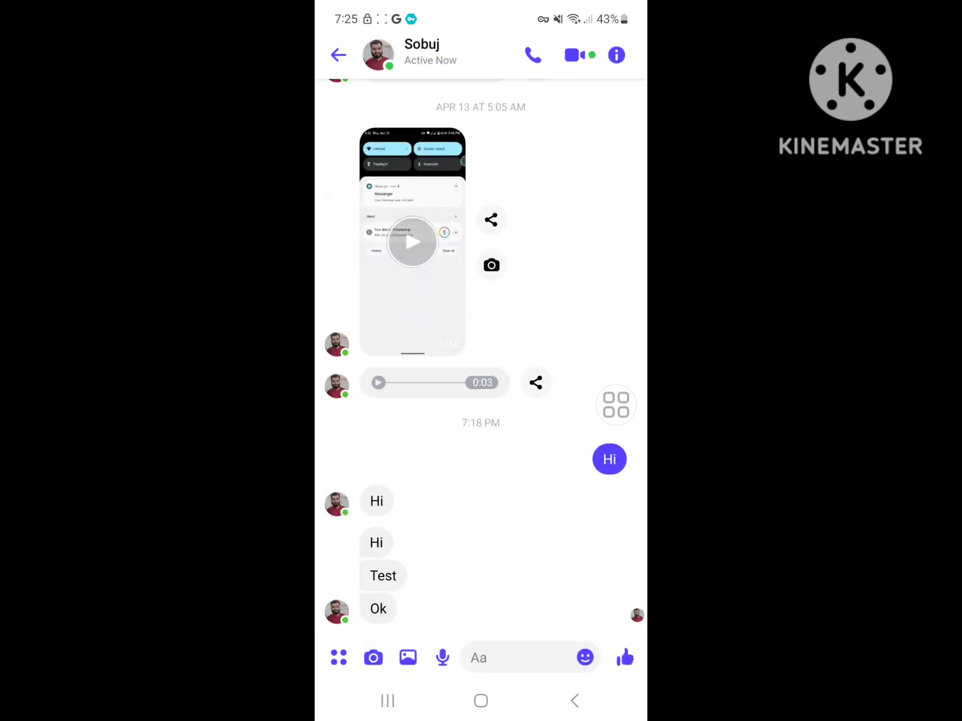
left_click(574, 700)
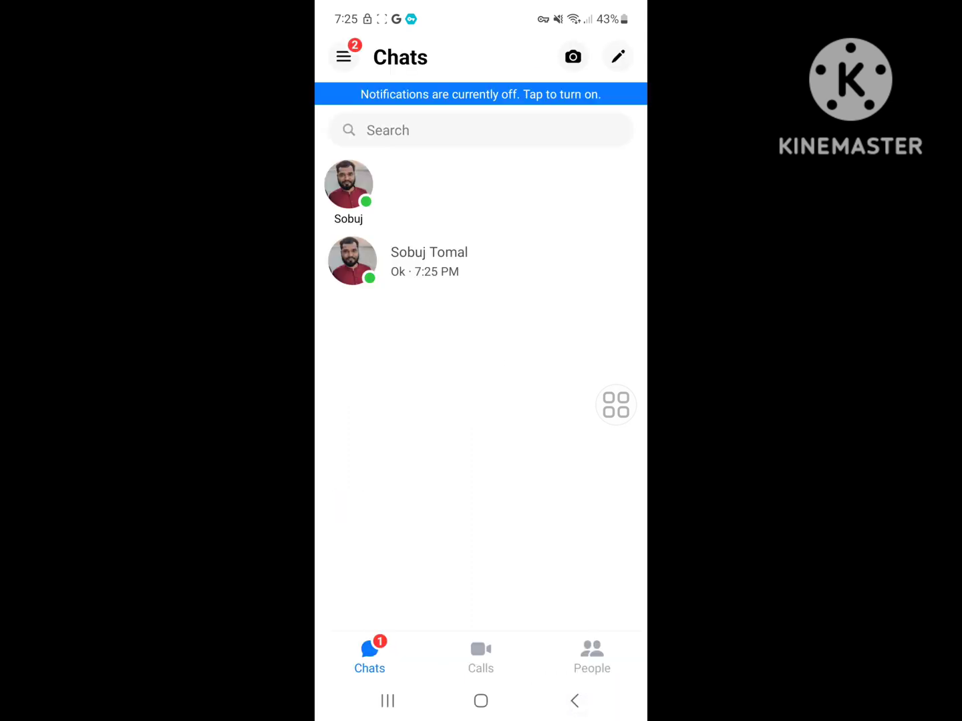
left_click(574, 700)
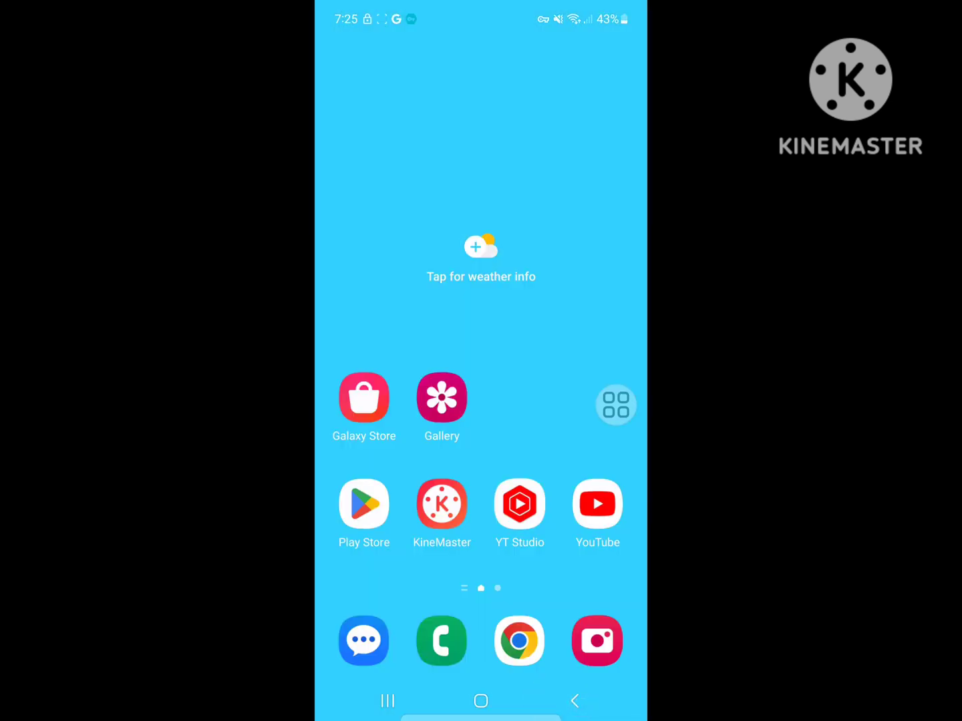
Uninstall Messenger from its Play Store page, confirming the dialog, then leave the store.
left_click(364, 504)
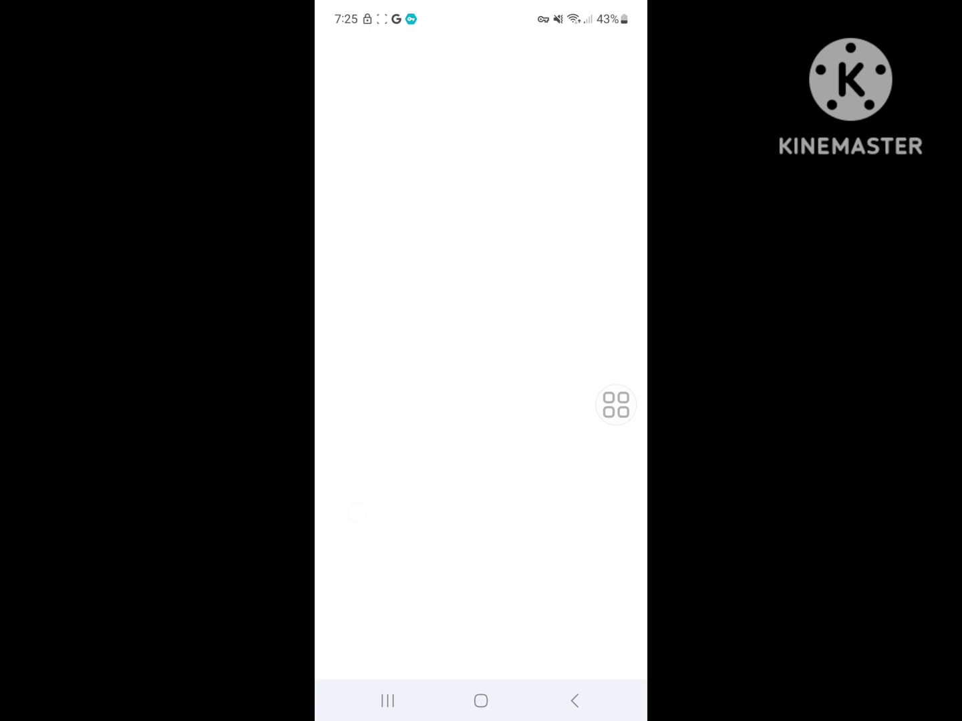
left_click(440, 47)
left_click(408, 154)
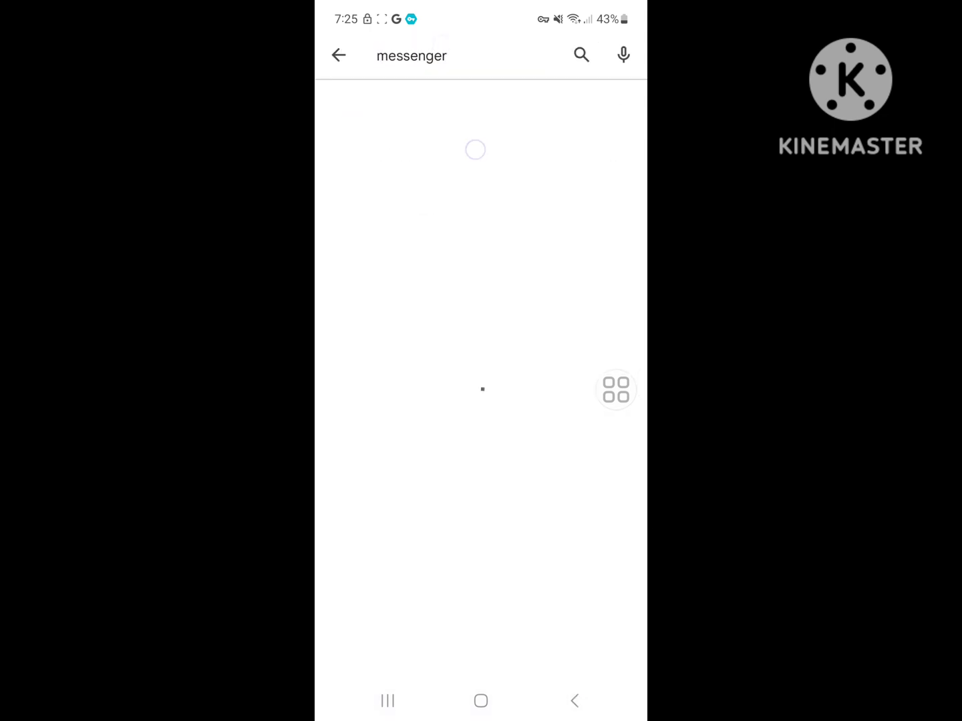
left_click(481, 106)
left_click(405, 185)
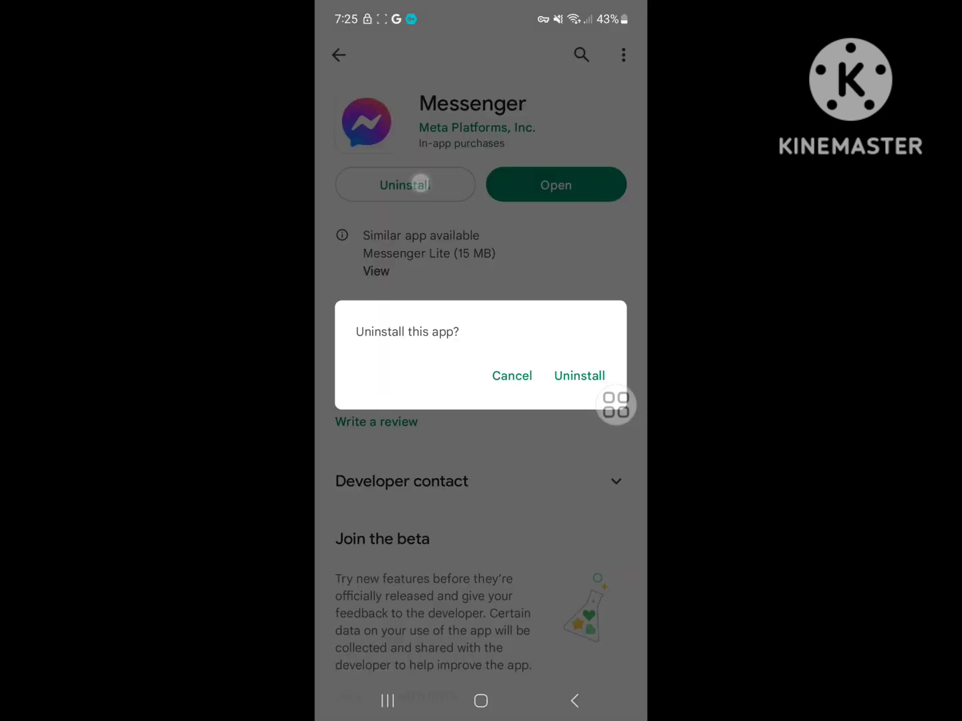
left_click(580, 375)
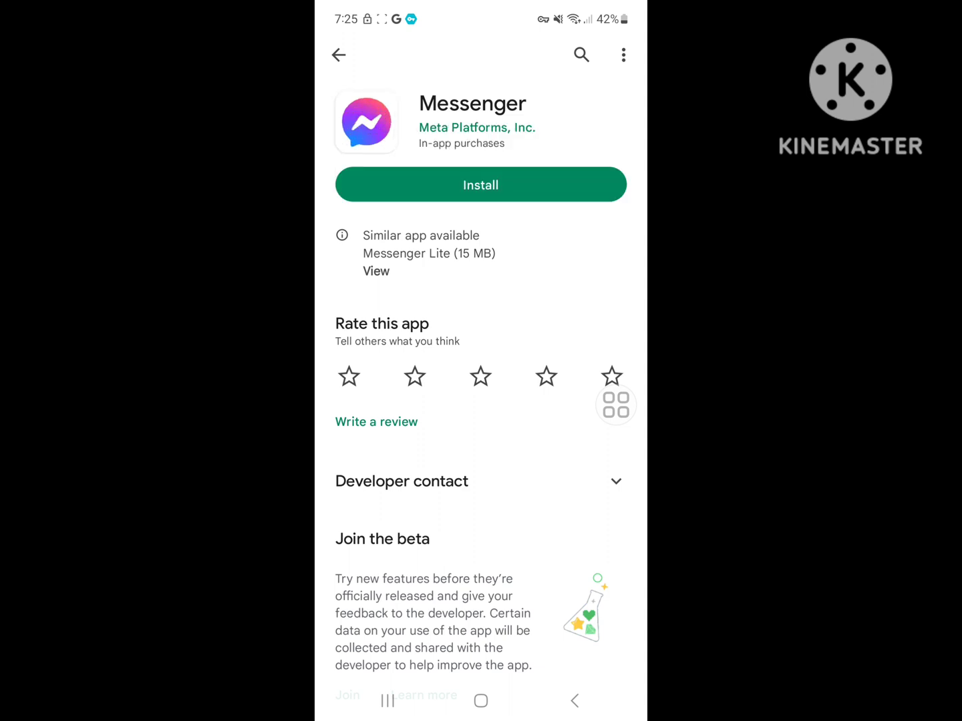
left_click(589, 703)
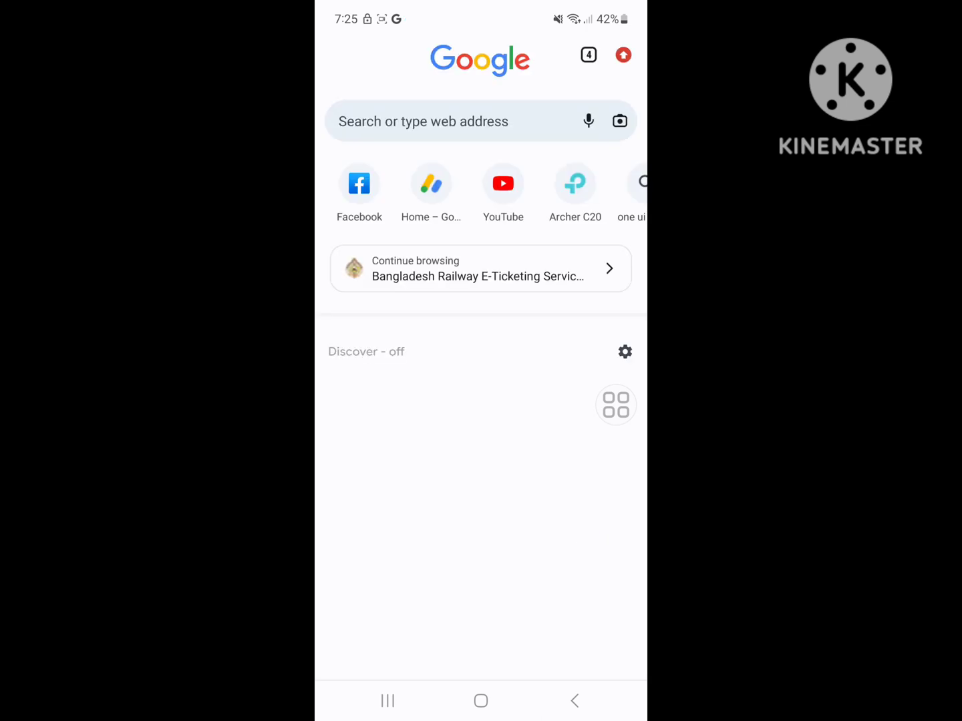
Search Chrome for 'messenger older version' and open AndroidAPKsFree's old versions page.
left_click(424, 121)
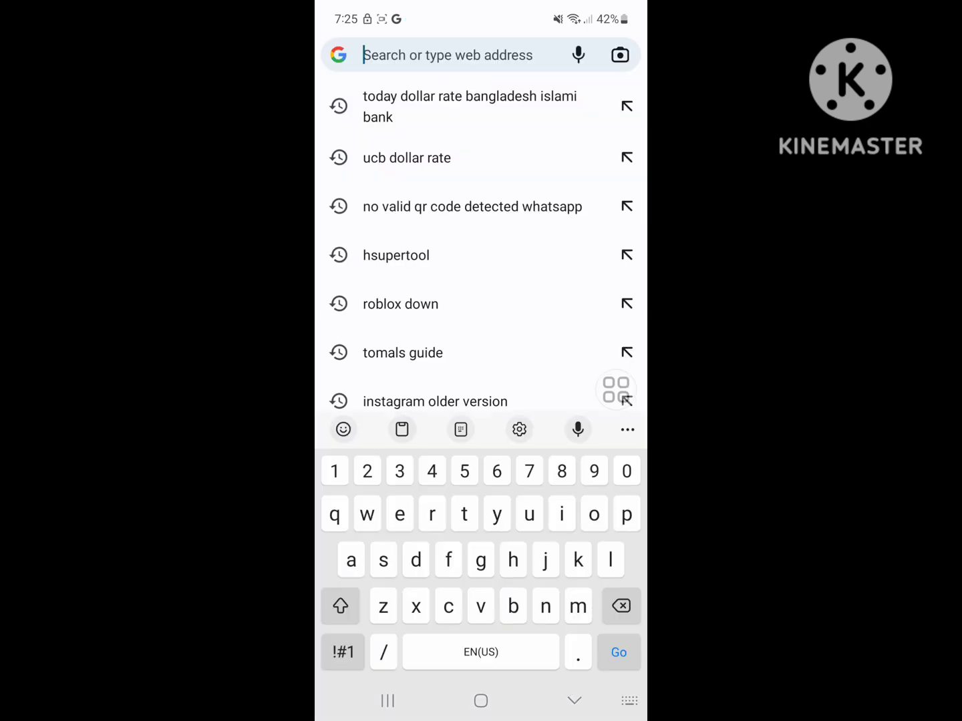
type("mess")
left_click(459, 153)
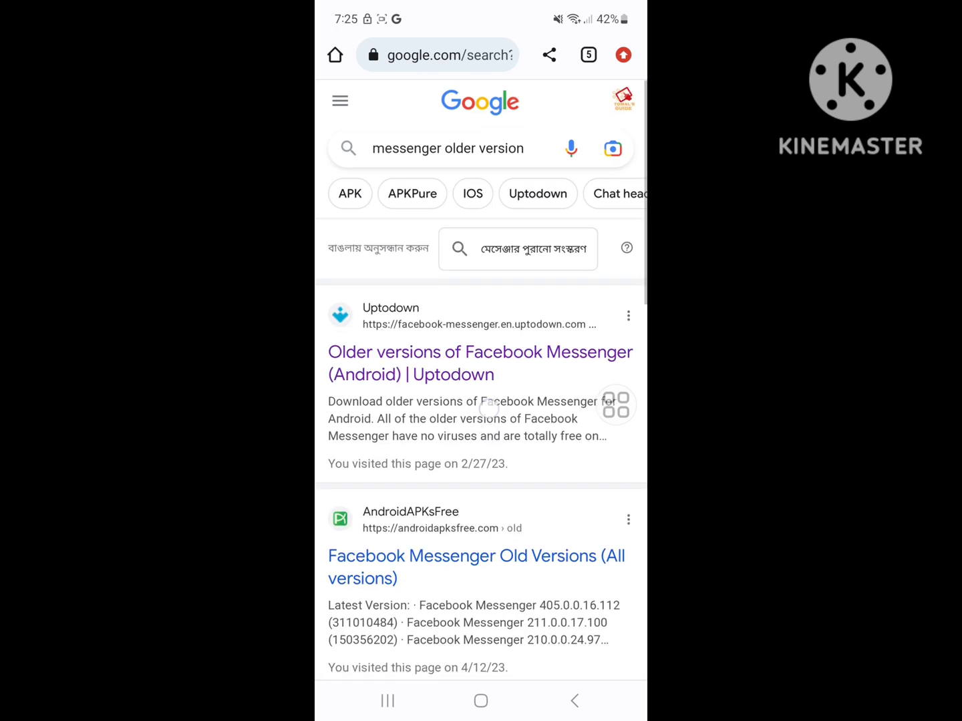
scroll(489, 408, "down", 3)
left_click(461, 349)
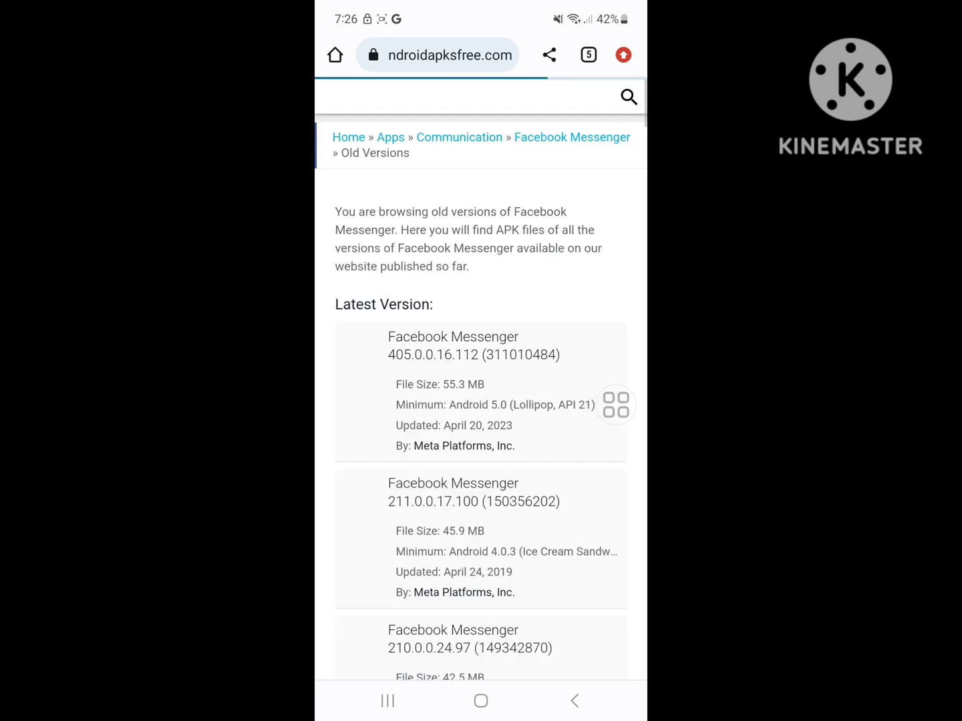
scroll(481, 375, "down", 2)
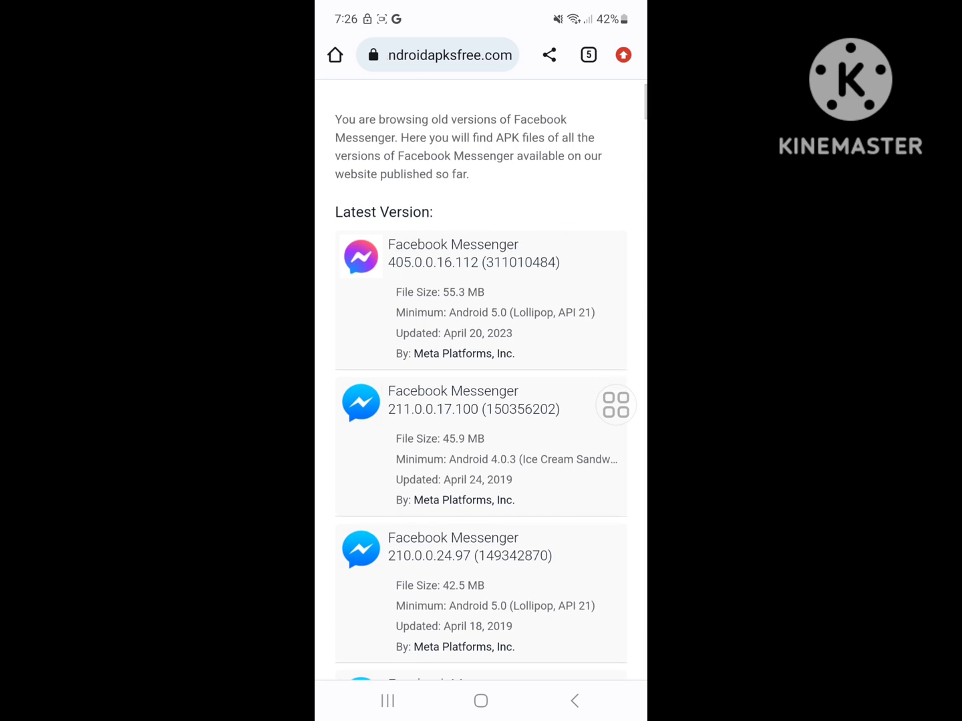
scroll(553, 305, "down", 2)
scroll(594, 172, "down", 3)
scroll(567, 213, "down", 3)
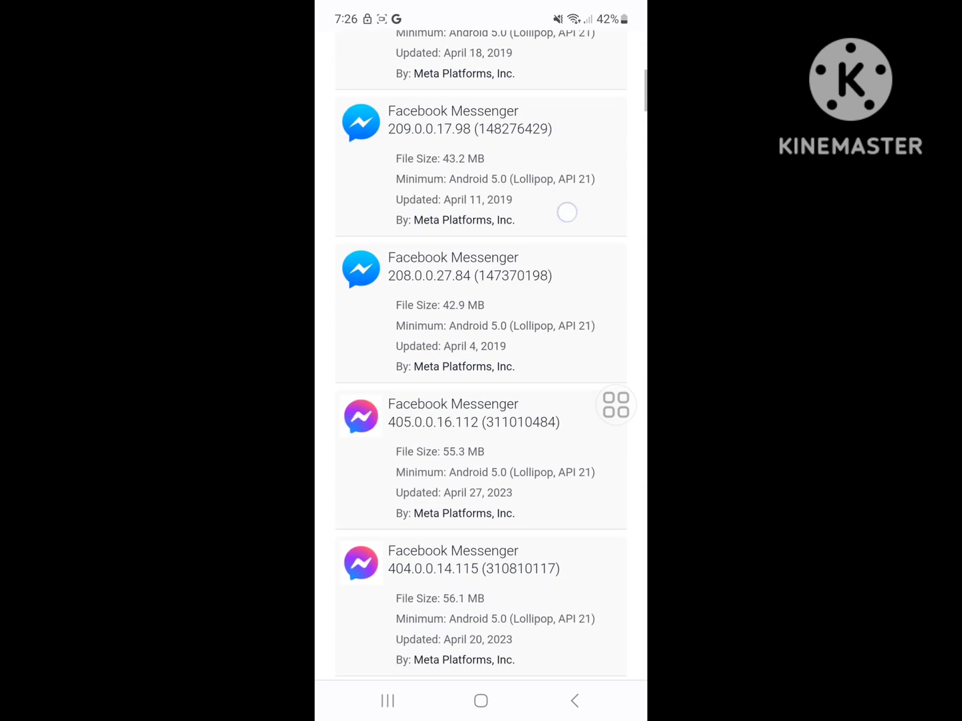
scroll(566, 213, "down", 1)
mouse_move(616, 406)
left_mouse_down()
mouse_move(536, 368)
mouse_move(626, 331)
left_mouse_up()
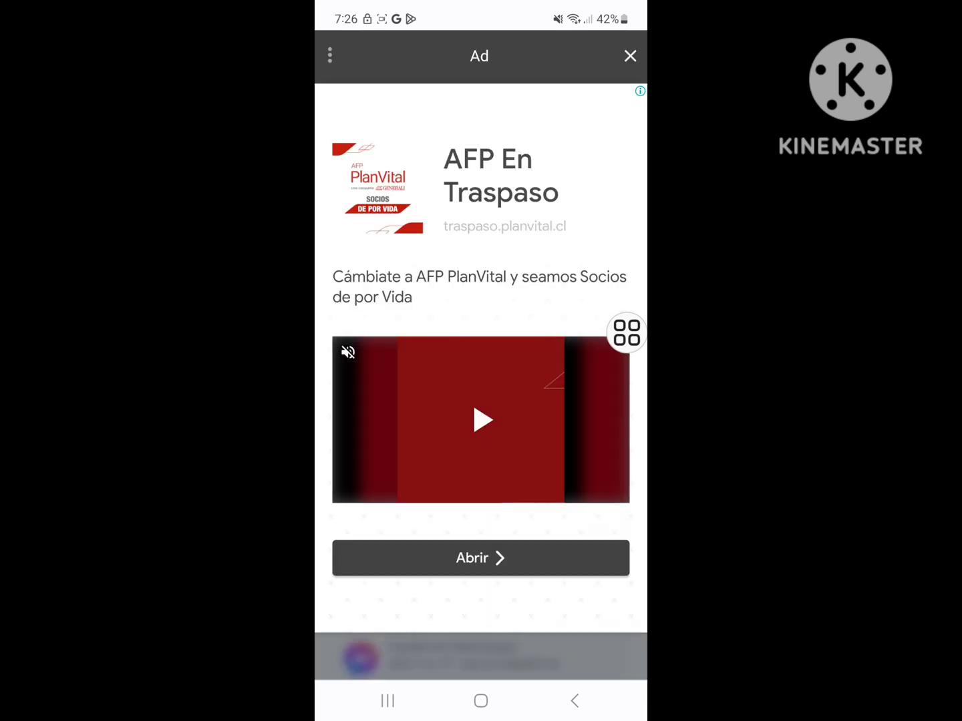
Download the Messenger 405.0.0.16.112 APK despite the warning and view it in Downloads.
left_click(630, 55)
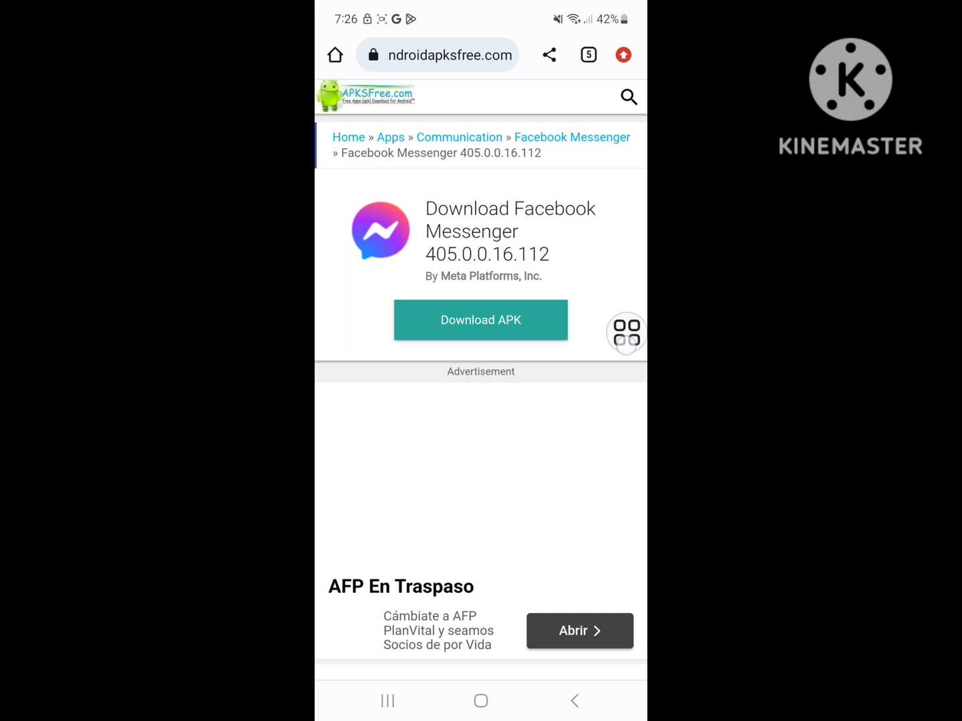
left_click_drag(626, 331, 489, 311)
left_click(482, 319)
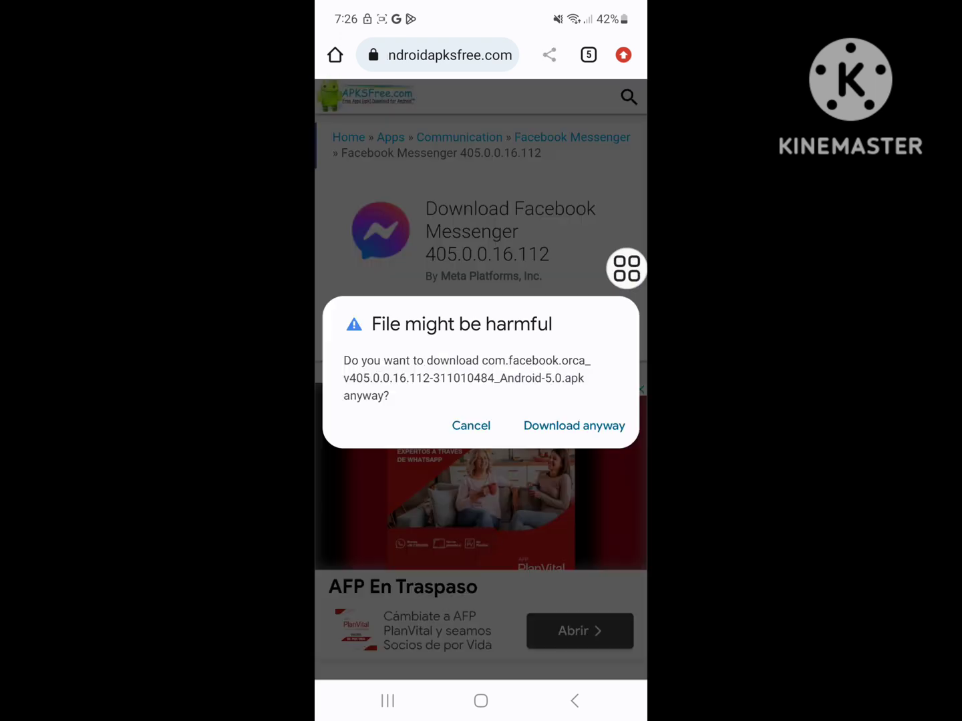
left_click(574, 425)
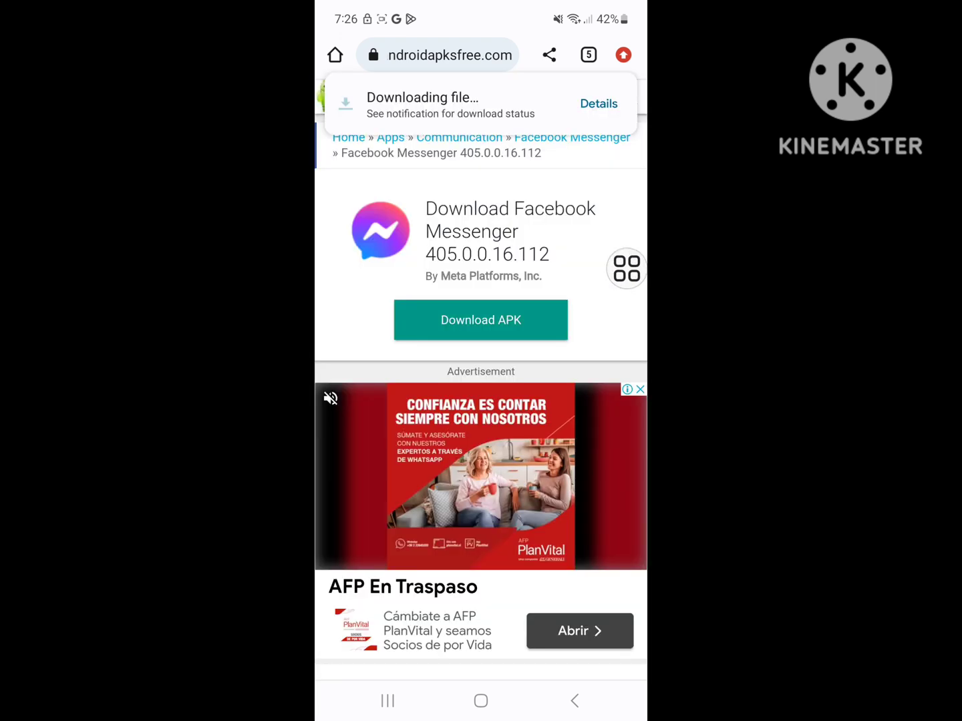
left_click(598, 104)
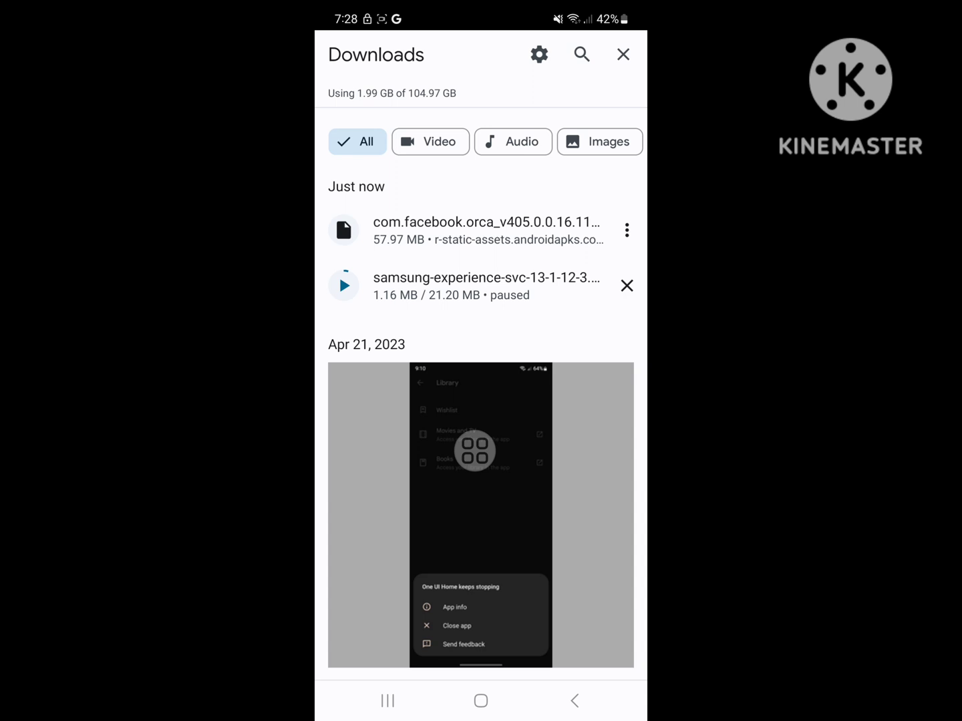
Install Messenger from the downloaded com.facebook.orca APK in Chrome's Downloads.
left_click(525, 225)
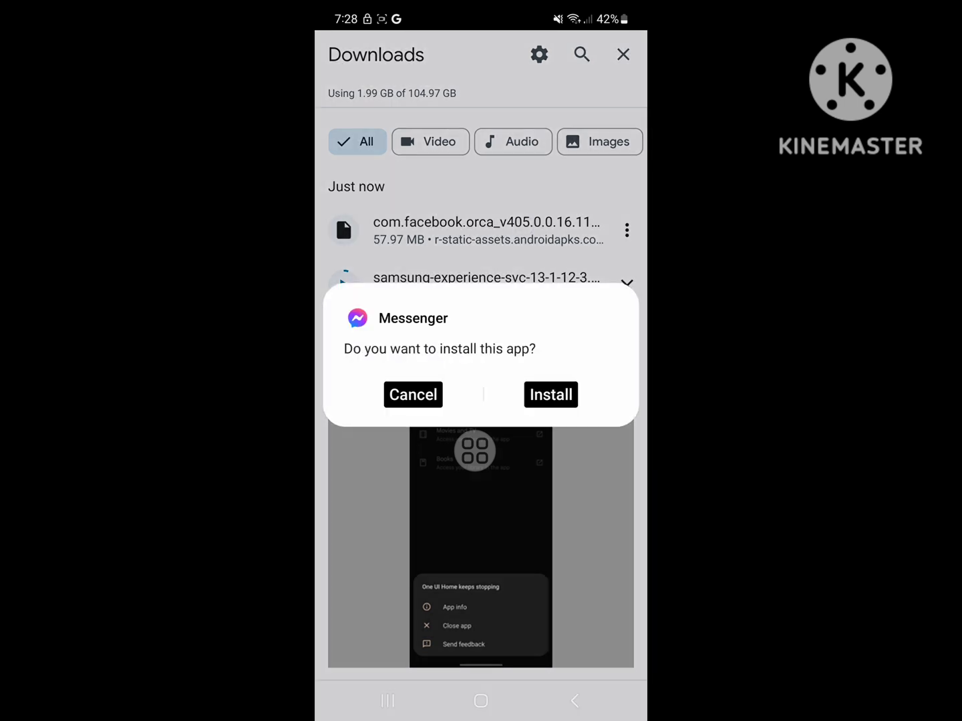
left_click(551, 395)
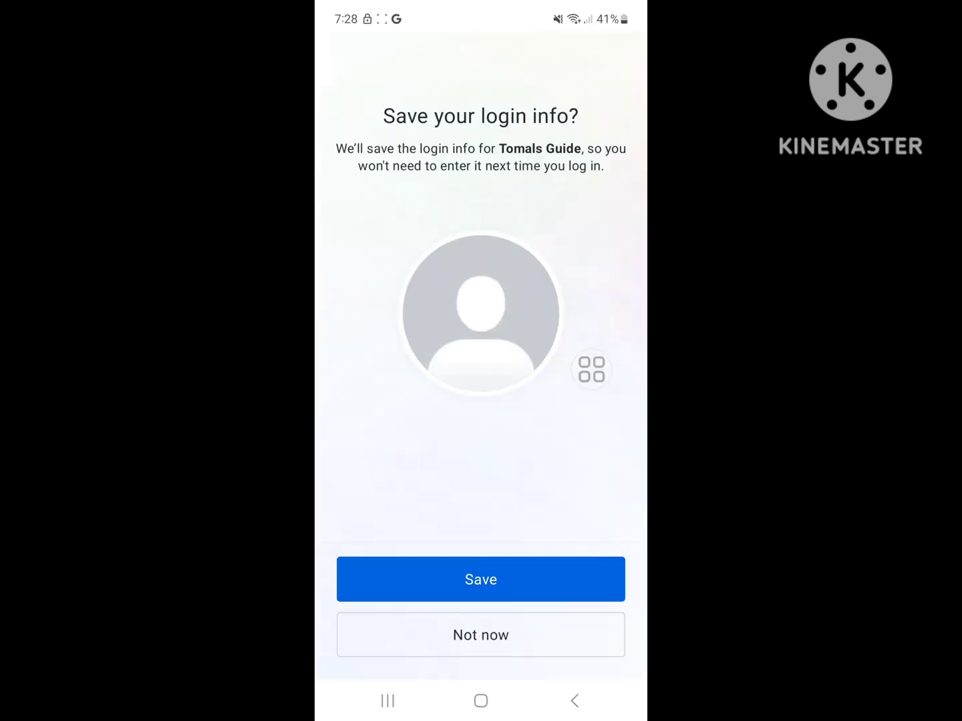
Save the login, continue as the signed-in account, and decline uploading phone contacts.
left_click(519, 579)
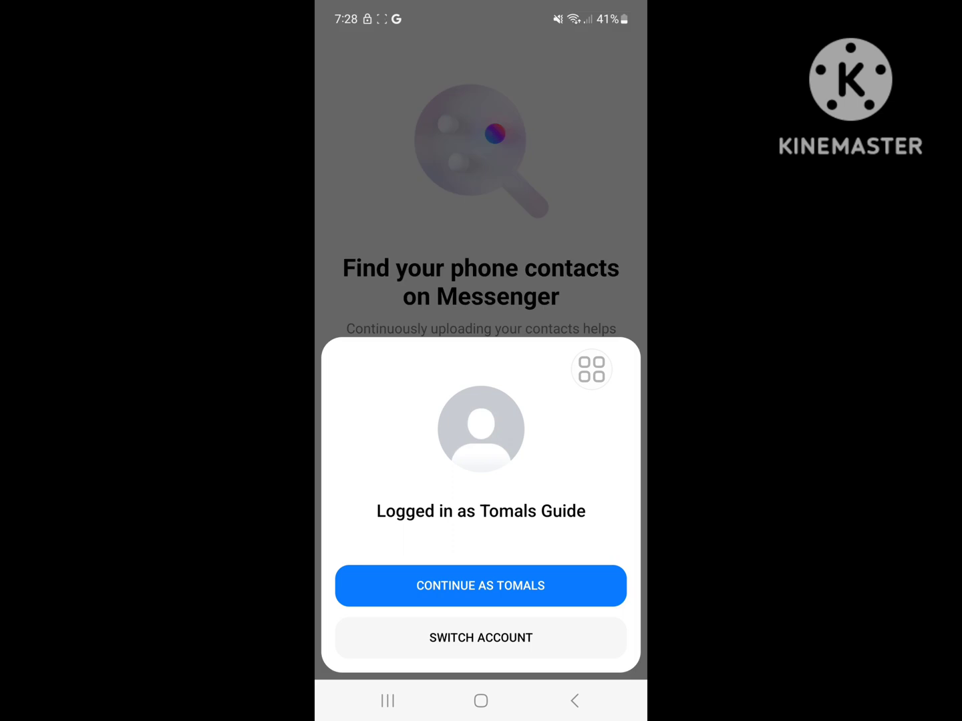
left_click(501, 579)
left_click(481, 646)
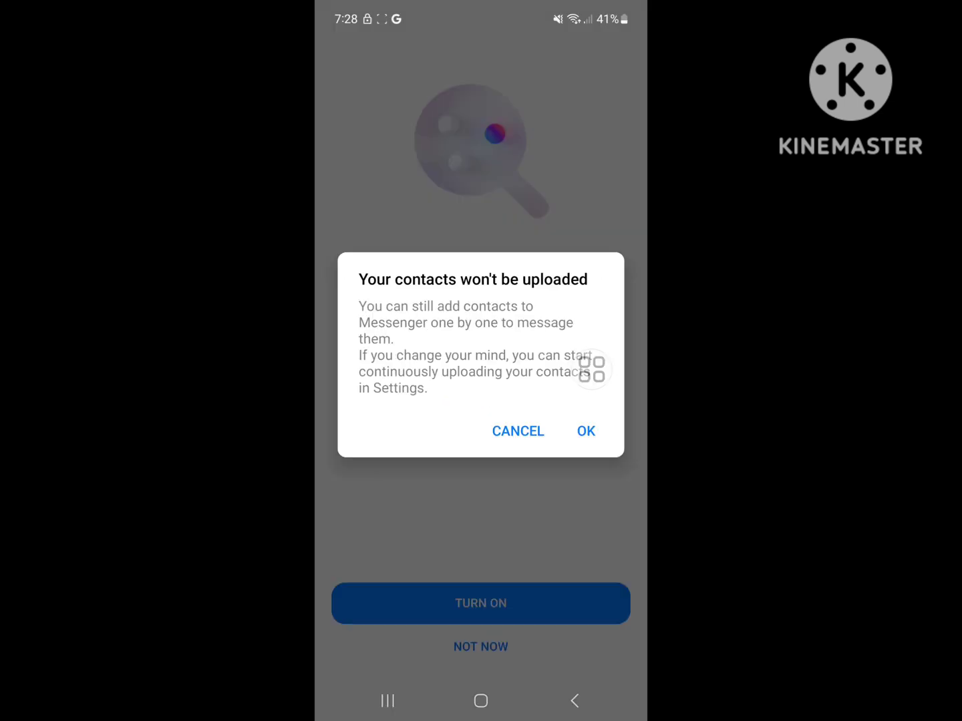
left_click(586, 430)
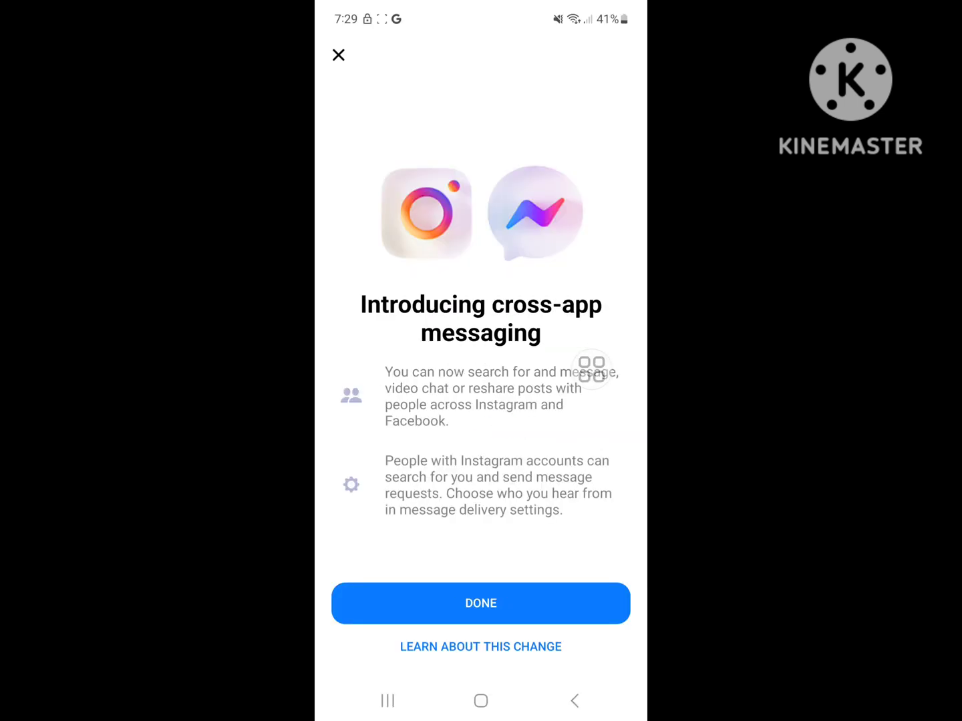
Dismiss the cross-app messaging intro and send 'Ok' in the chat with Sobuj.
left_click(482, 604)
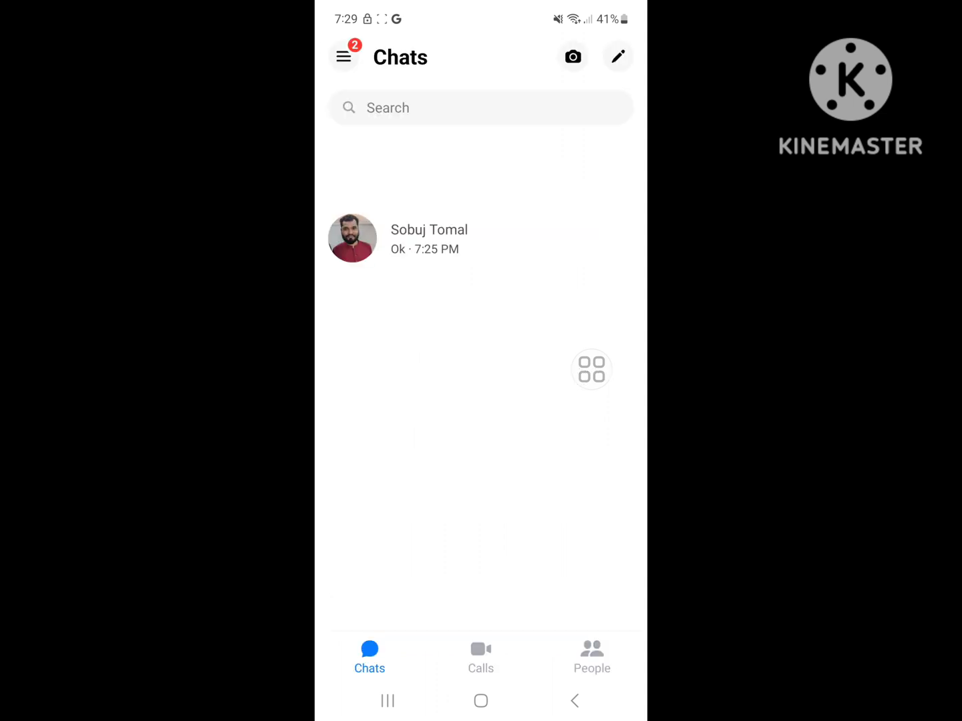
left_click(428, 238)
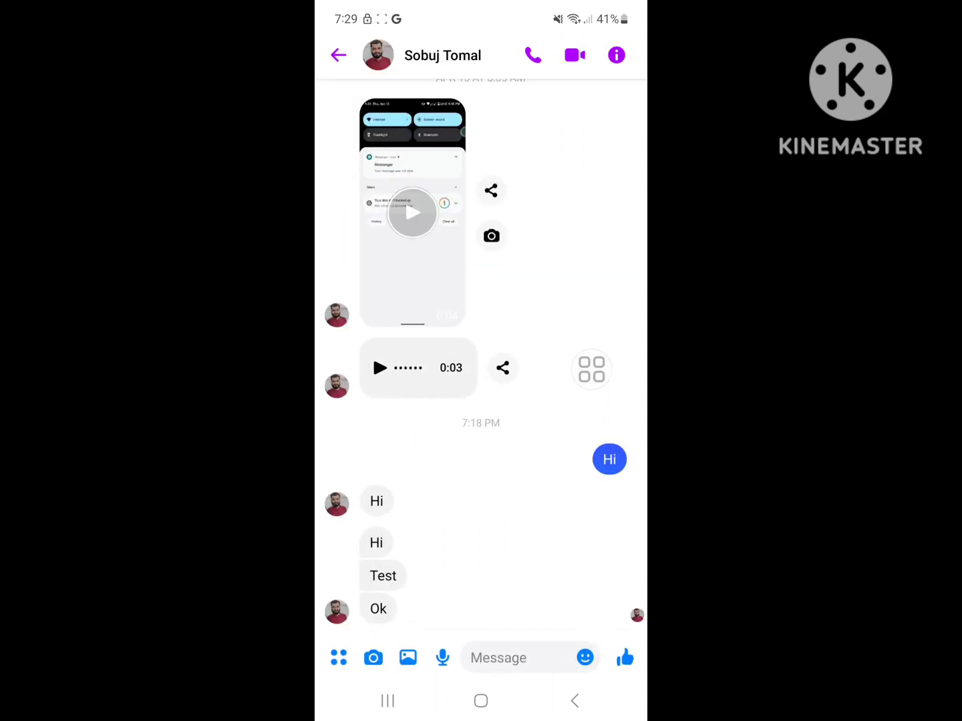
left_click(514, 661)
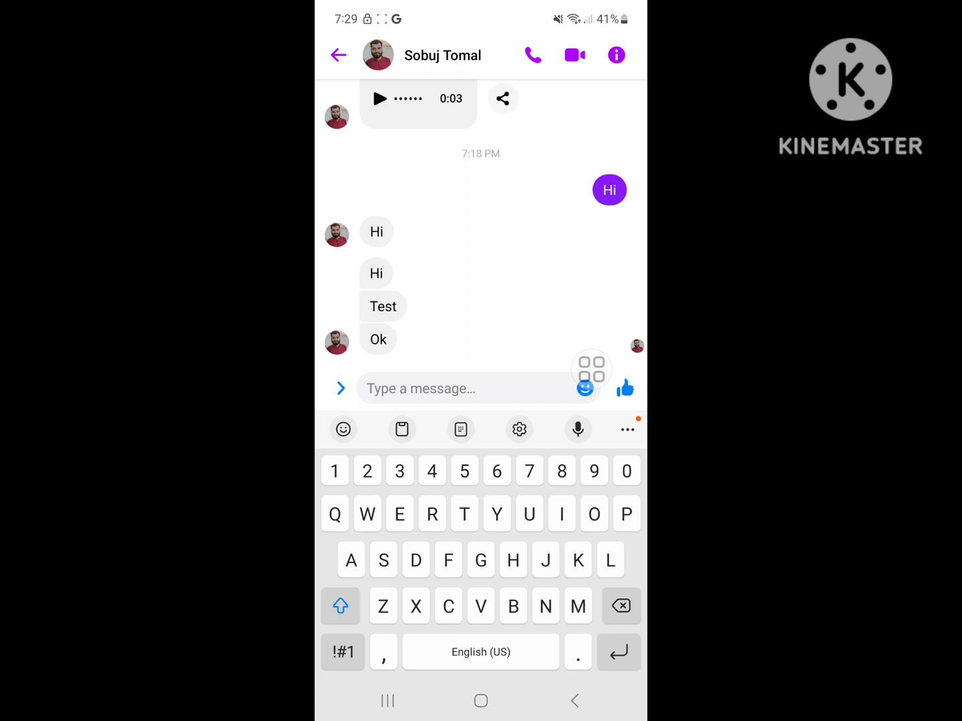
type("Ok")
key("Return")
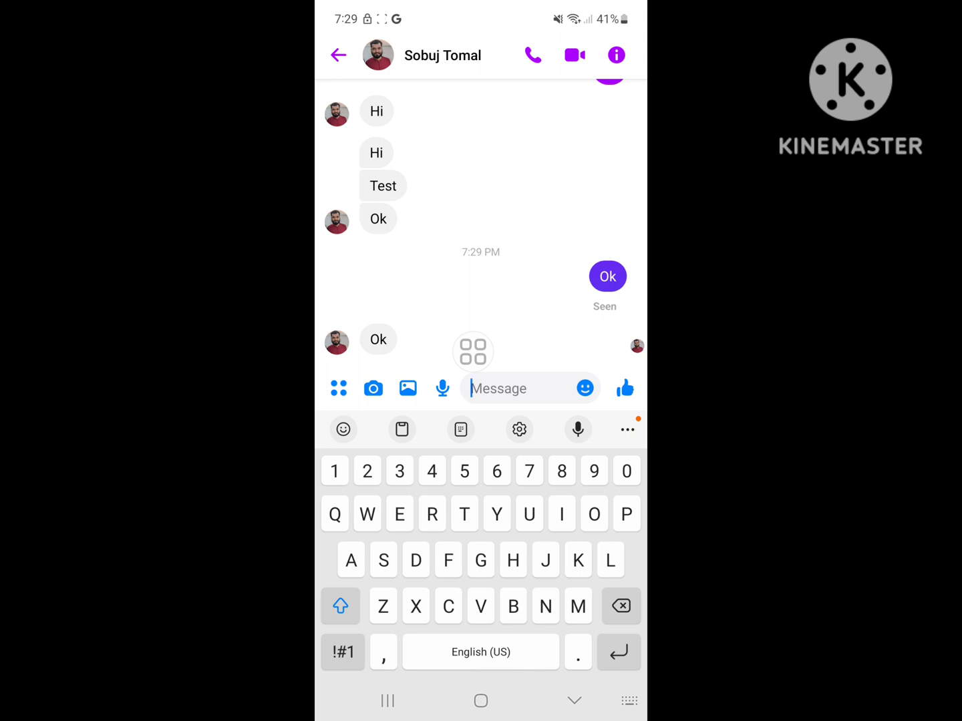
left_click(573, 699)
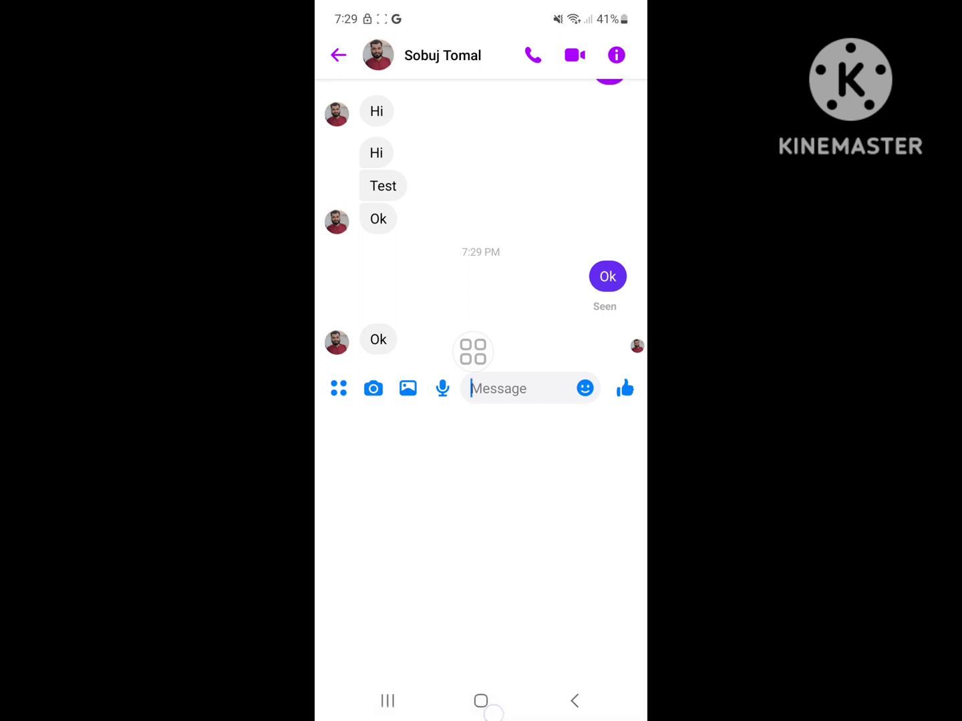
Leave the Sobuj chat using the navigation bar's Home button.
left_click(480, 700)
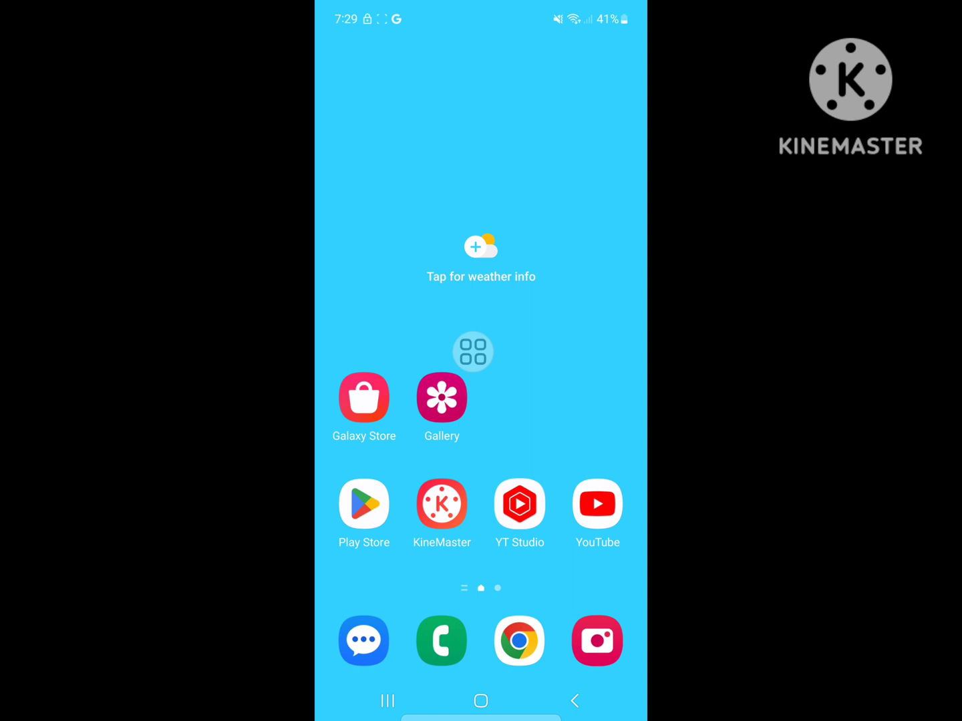